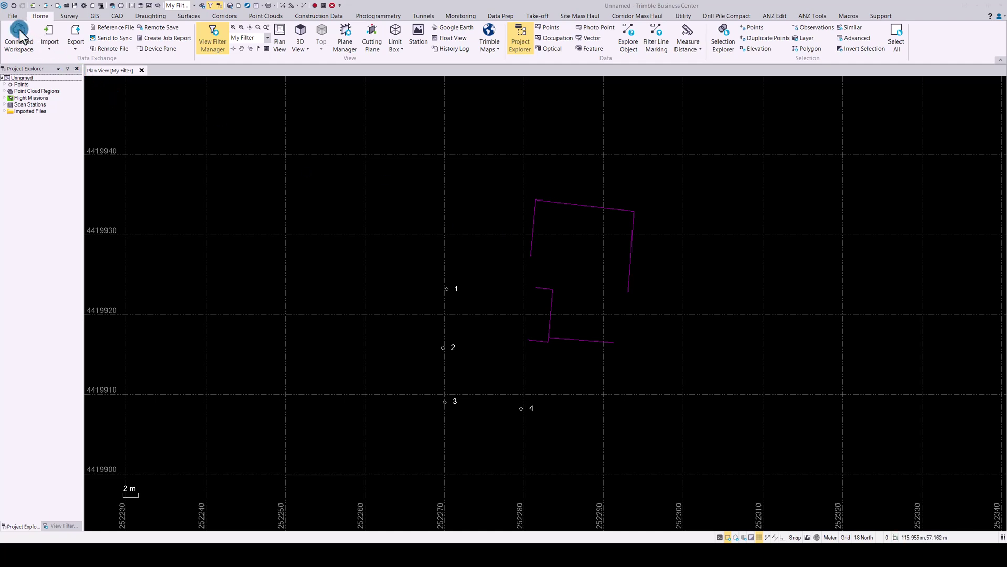
Set up an export in the survey format Trimble Field Software exporter (jobXML)
click(74, 31)
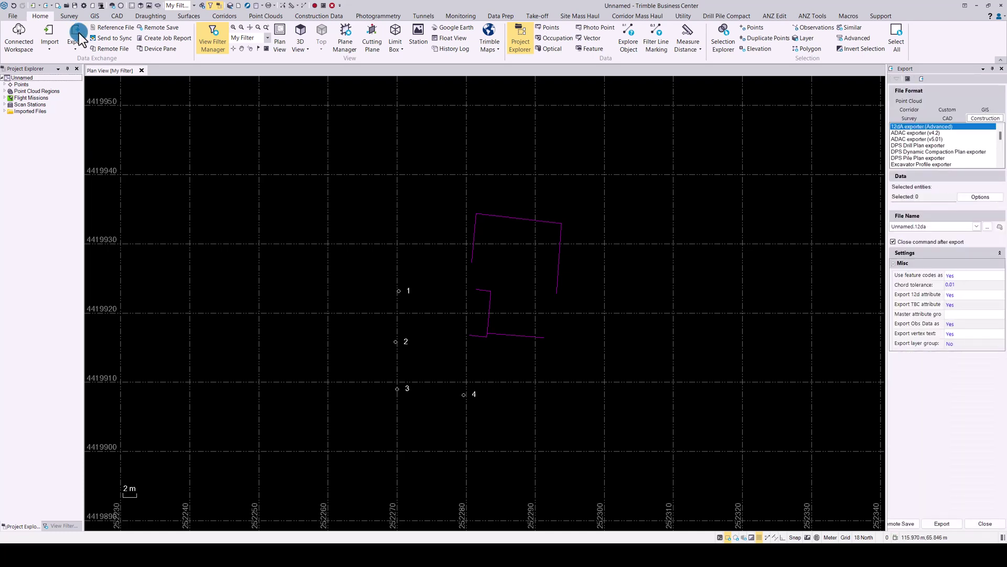
drag(879, 450, 874, 451)
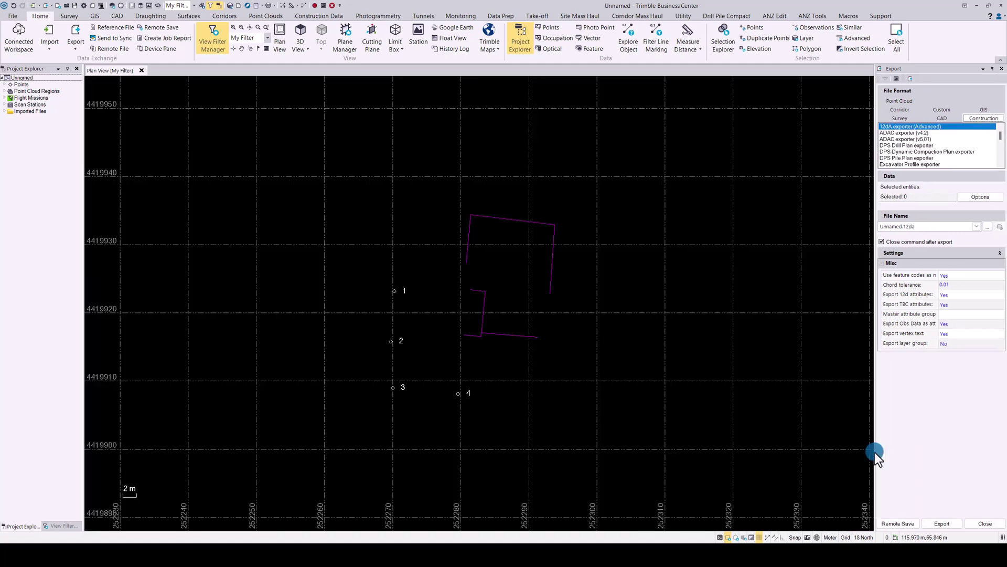
click(901, 118)
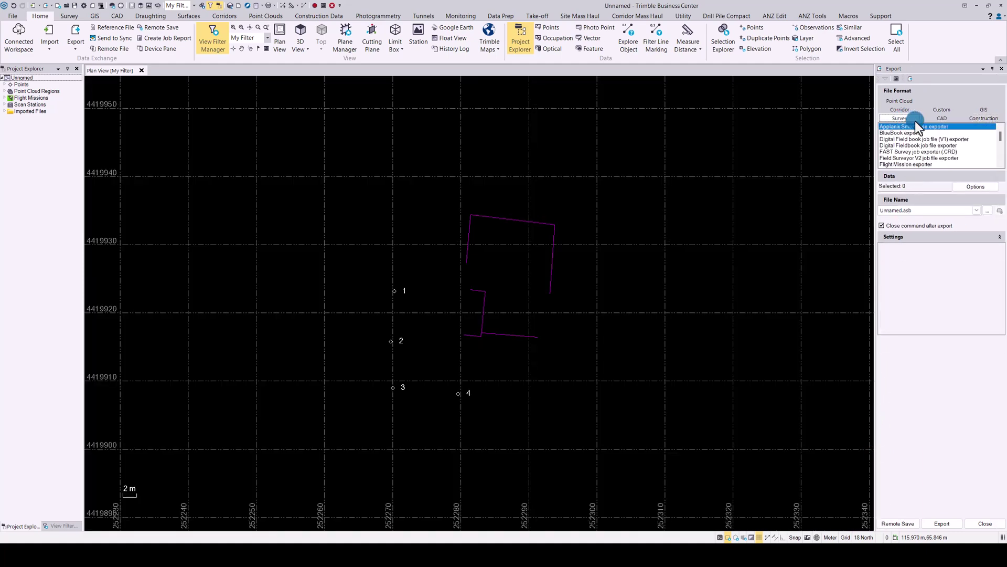
drag(1001, 136, 998, 153)
click(937, 164)
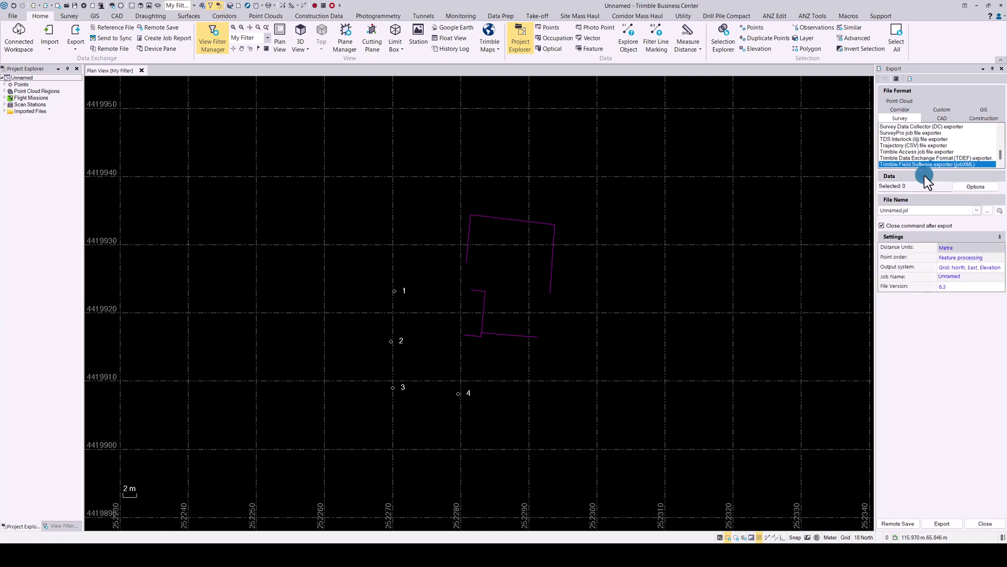
Select all four points and the purple linework for the export and name the export file Job1
drag(330, 168, 570, 436)
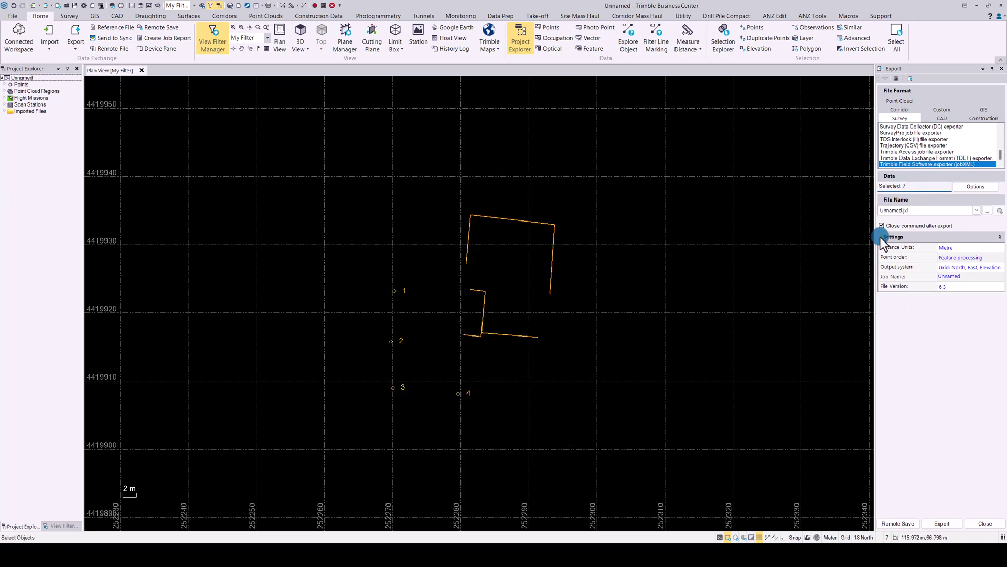
double_click(922, 209)
drag(921, 210, 816, 202)
text(Job1)
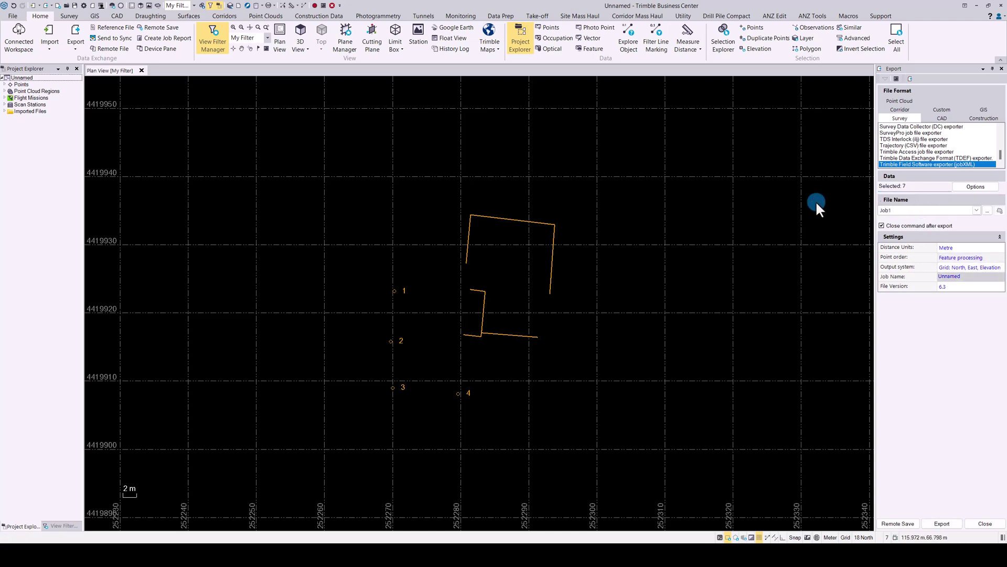
Save the export remotely as Job1data in a new Job1 folder of the TBC1 project
click(898, 523)
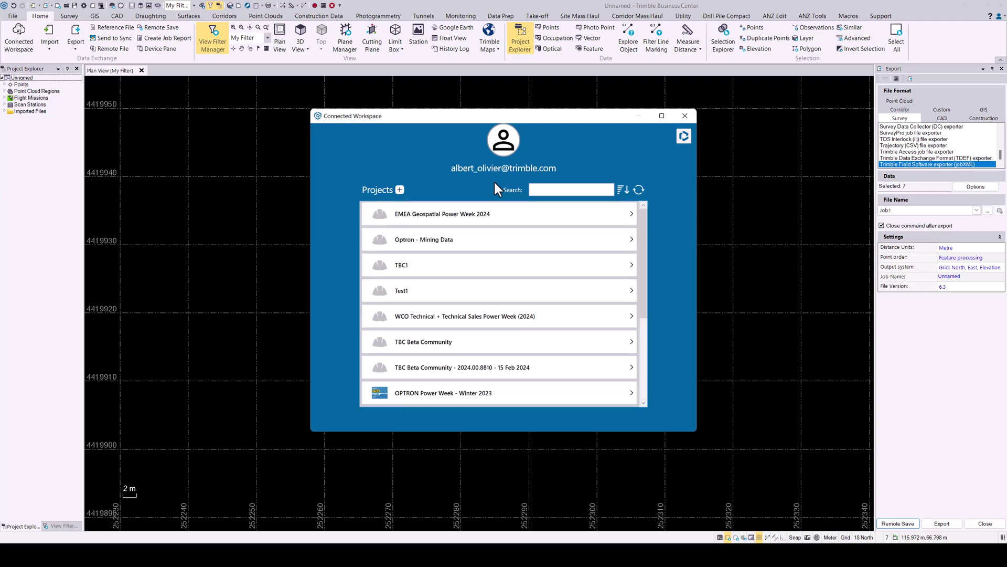
click(623, 263)
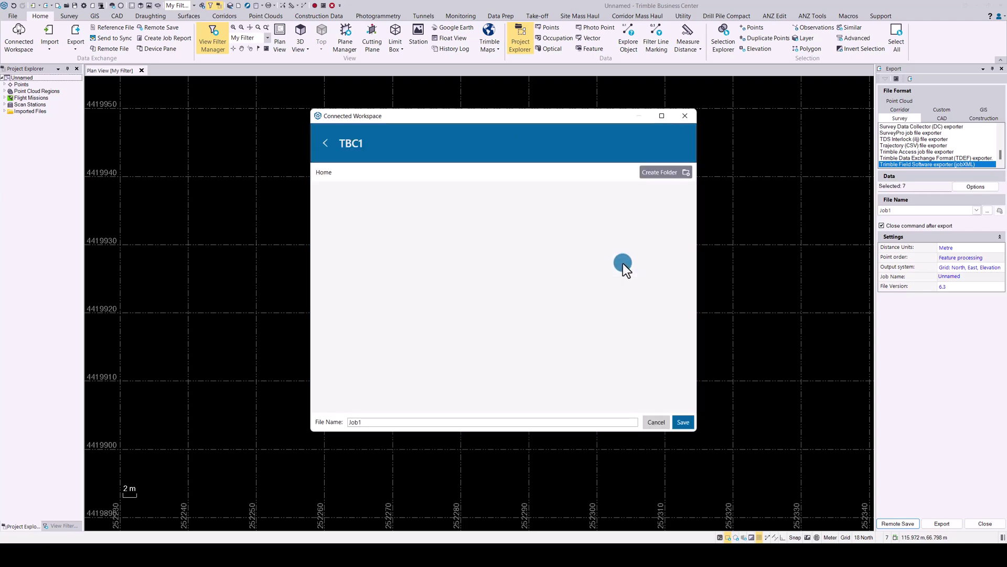
click(669, 173)
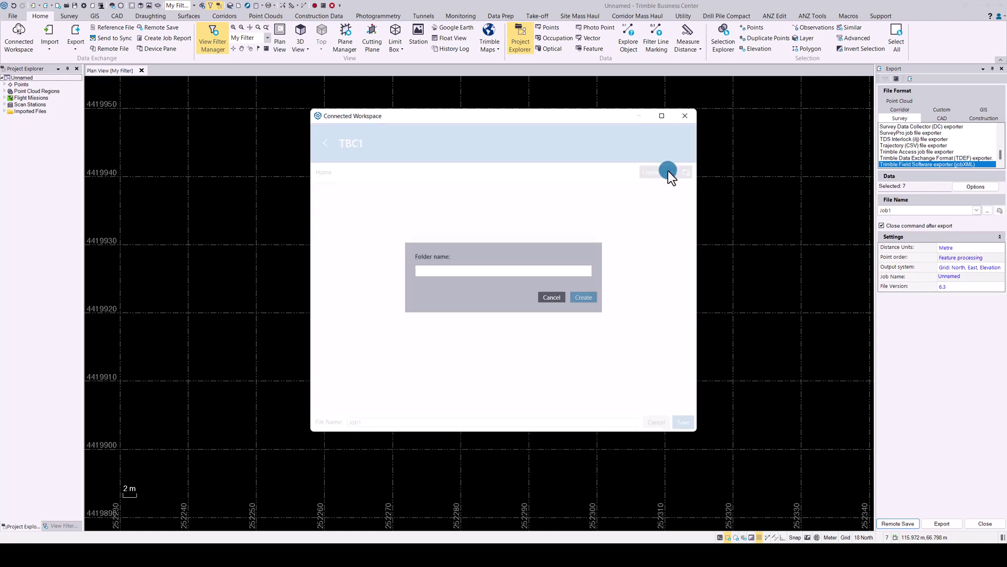
text(Job1)
click(581, 297)
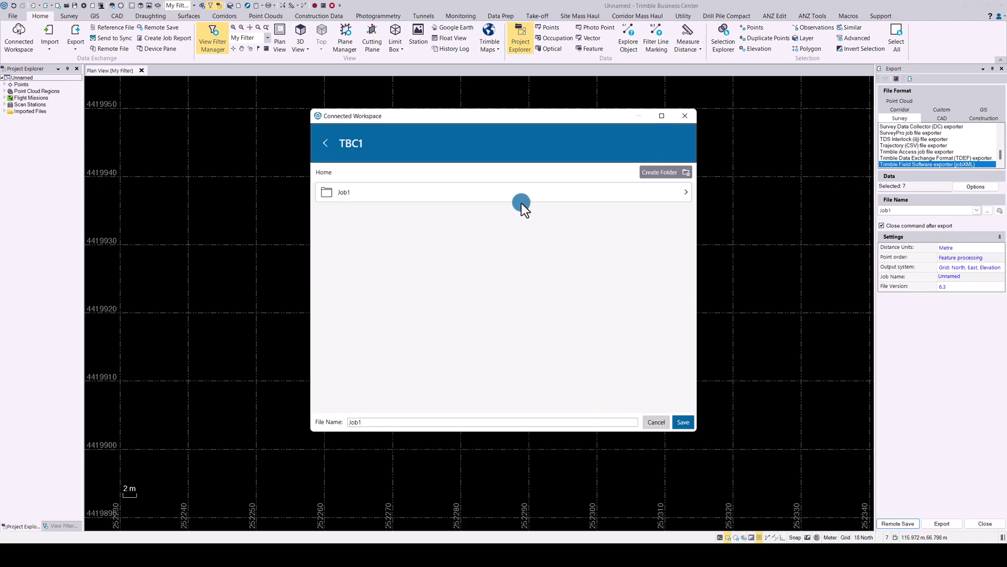
click(687, 192)
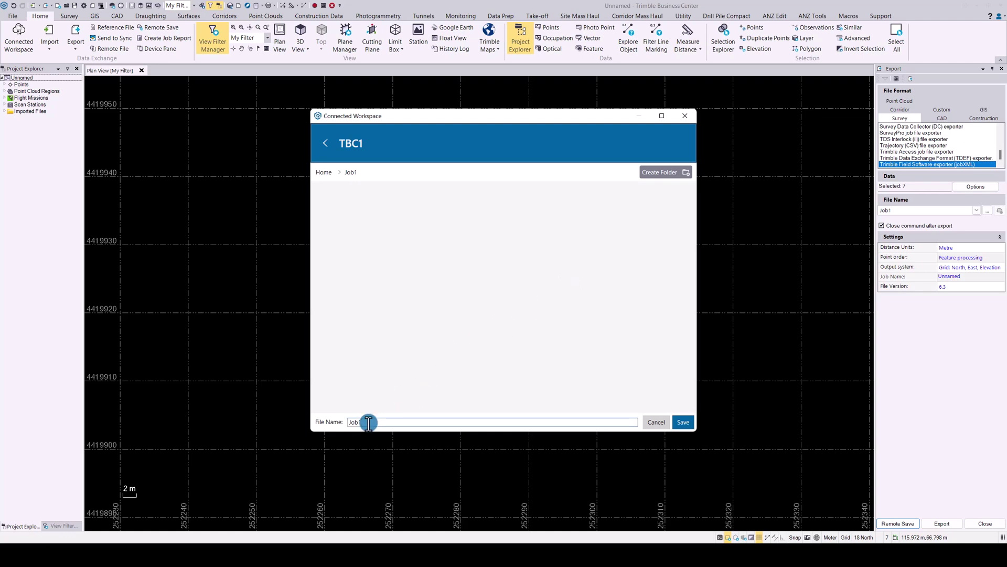
click(683, 421)
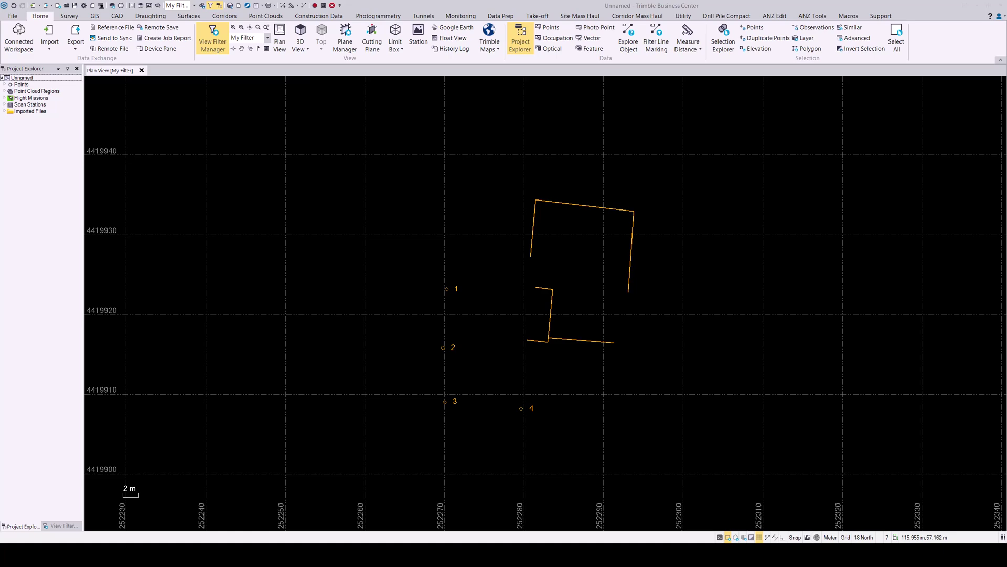
Switch to Trimble Connect in the browser, check the Job1 folder for the uploaded file, and return to Trimble Business Center
drag(1006, 157, 561, 1)
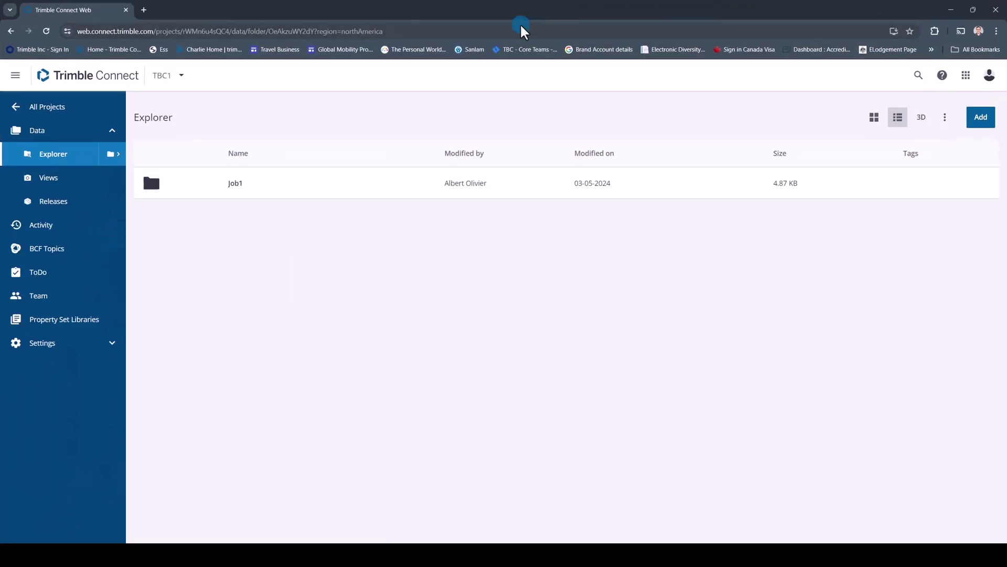
click(225, 185)
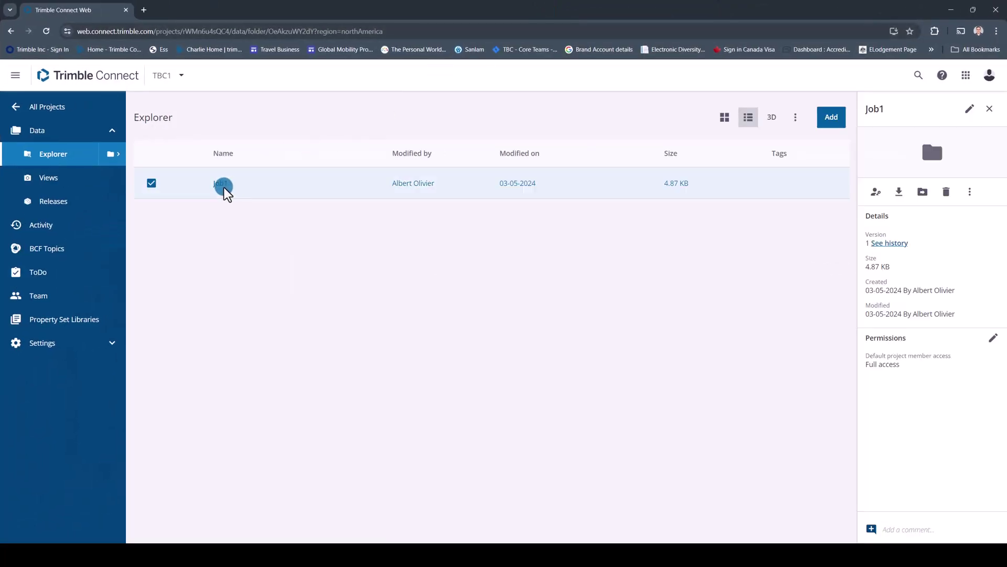
click(224, 190)
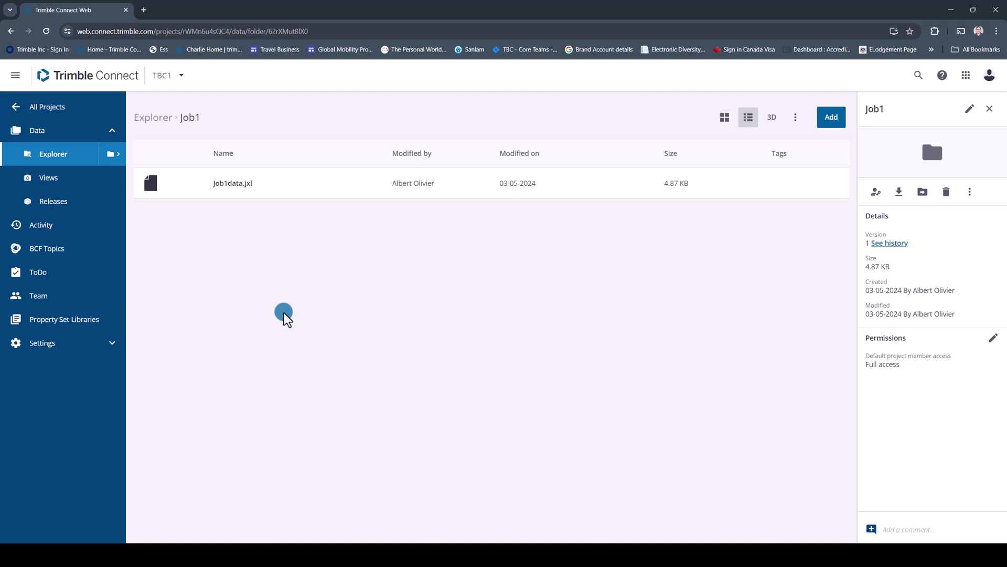
click(950, 10)
click(358, 215)
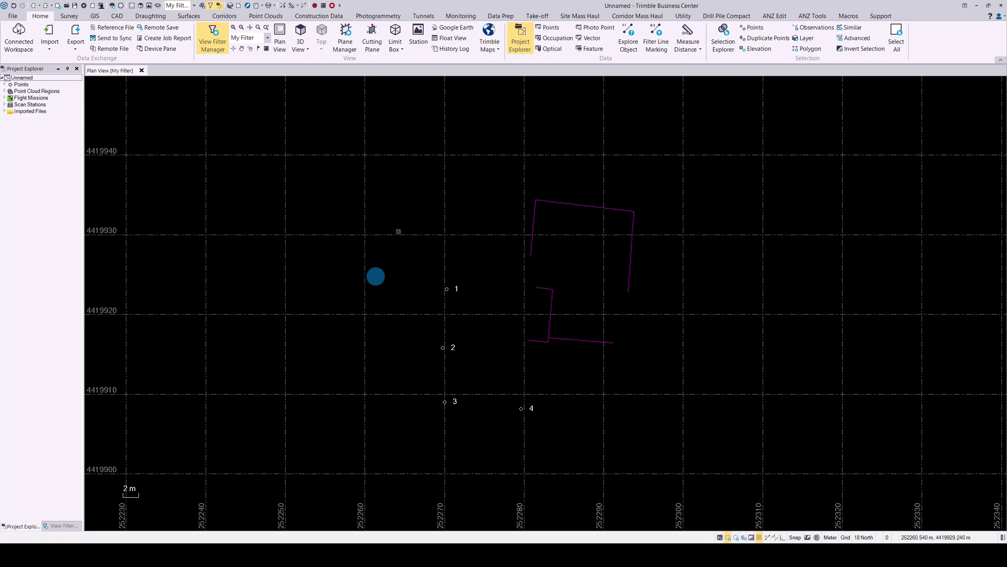
Show the point cloud regions in the plan view through the My Filter view filter
click(276, 17)
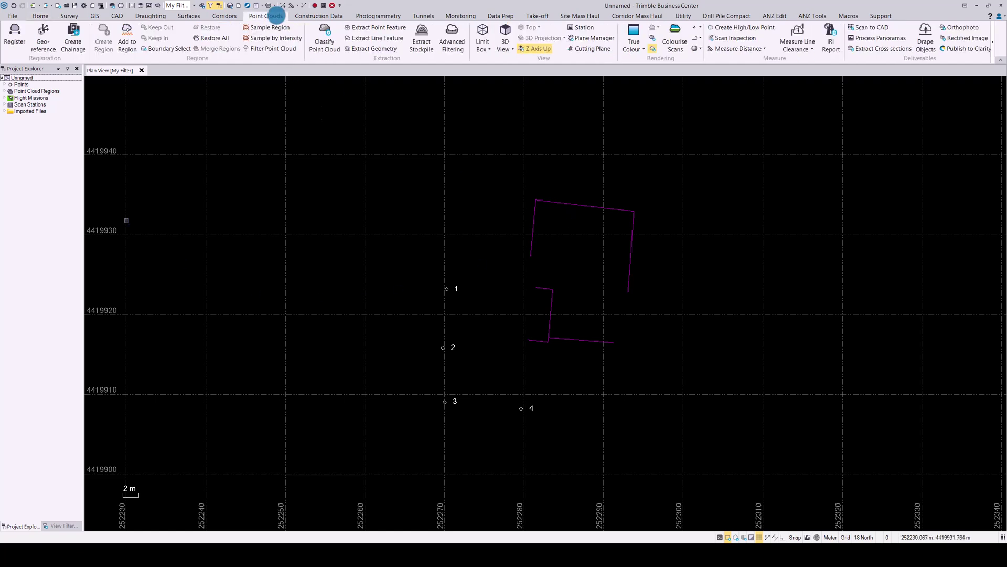
click(55, 526)
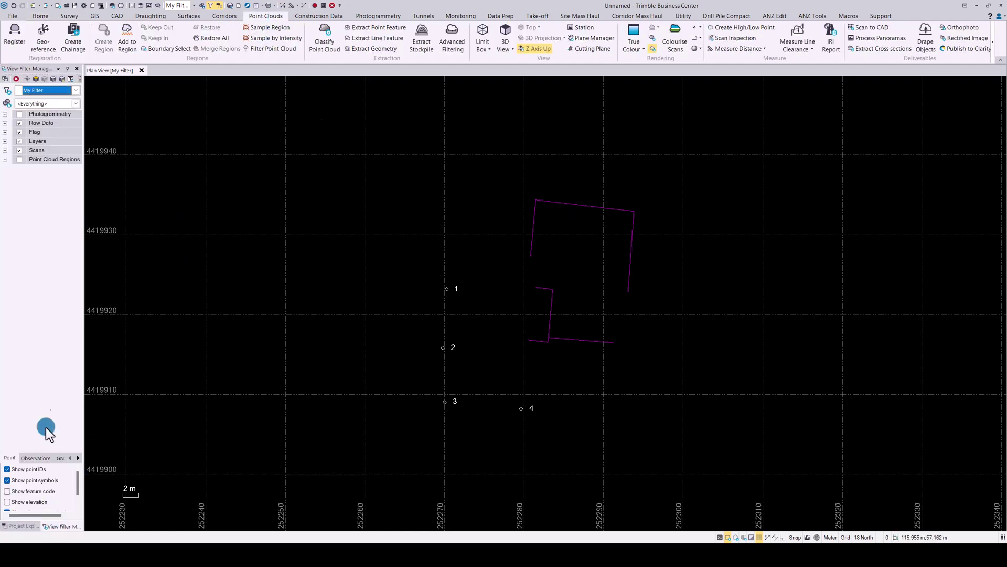
click(19, 159)
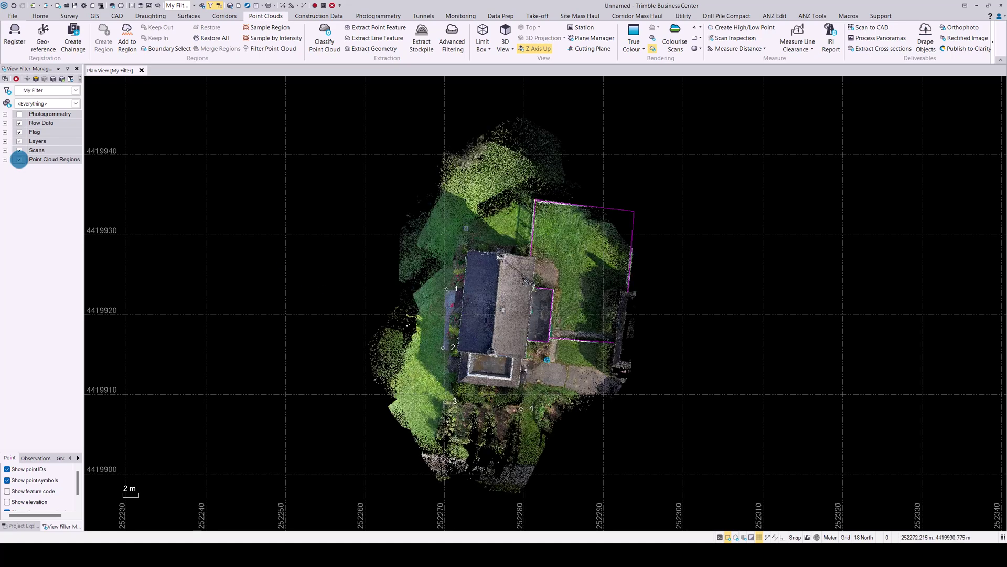
Examine the point cloud classes offered for Outdoor (Aerial) and Railway classification, including the railway advanced settings
click(328, 33)
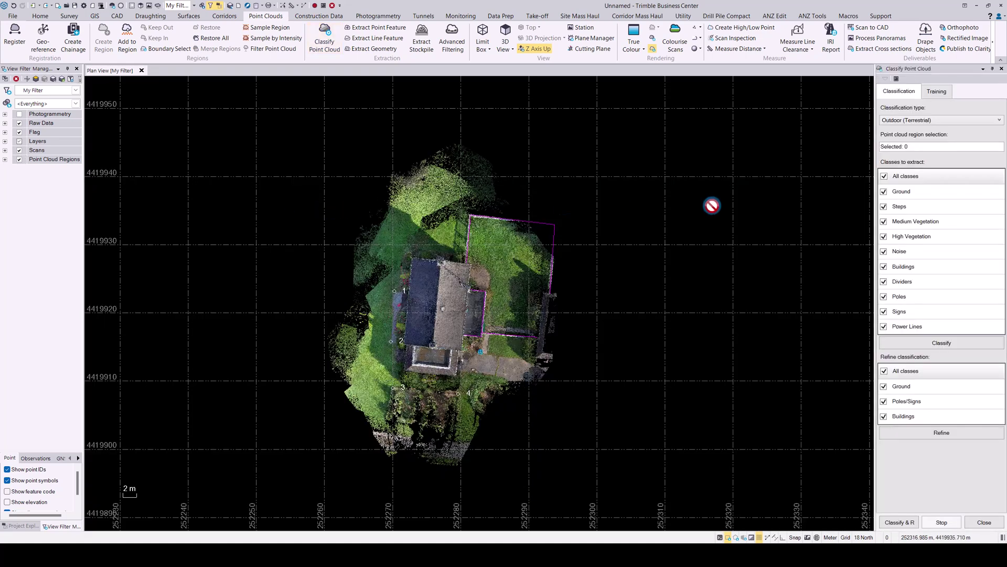
click(939, 121)
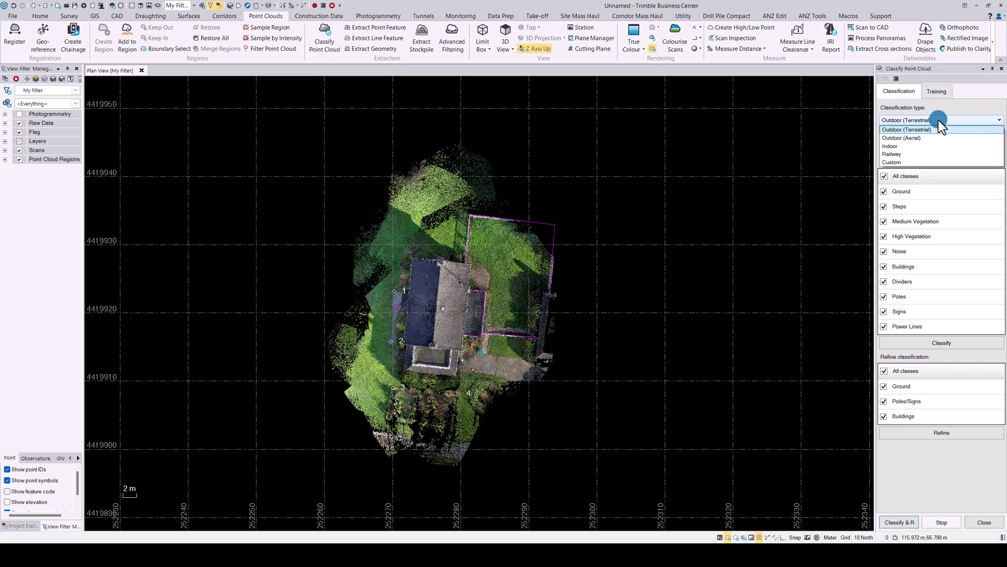
click(916, 138)
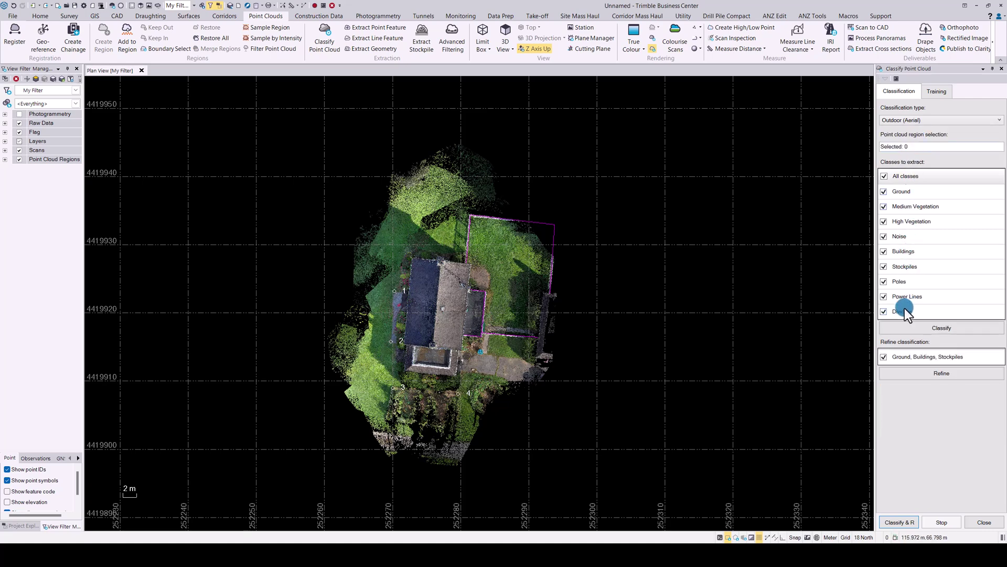
click(930, 121)
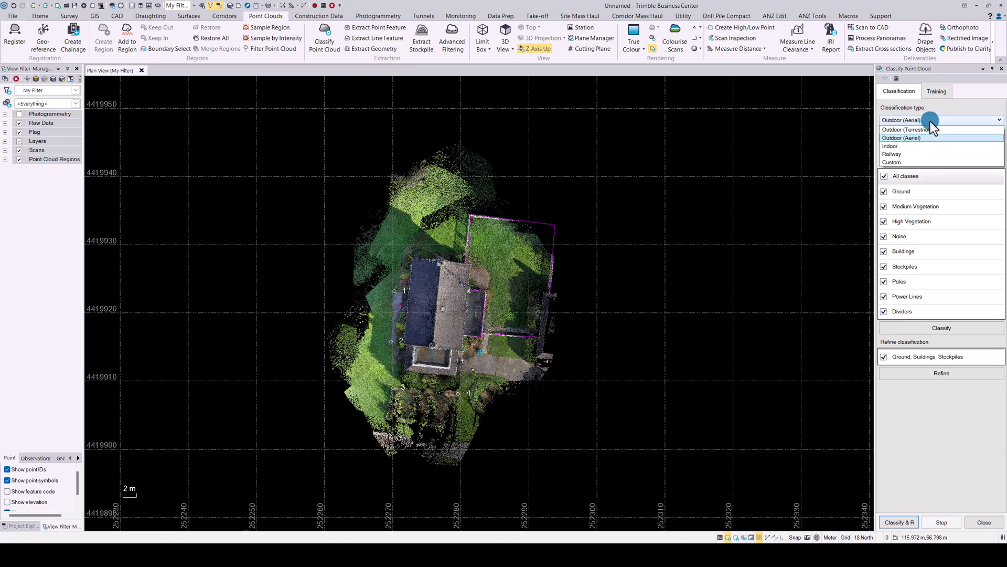
click(899, 154)
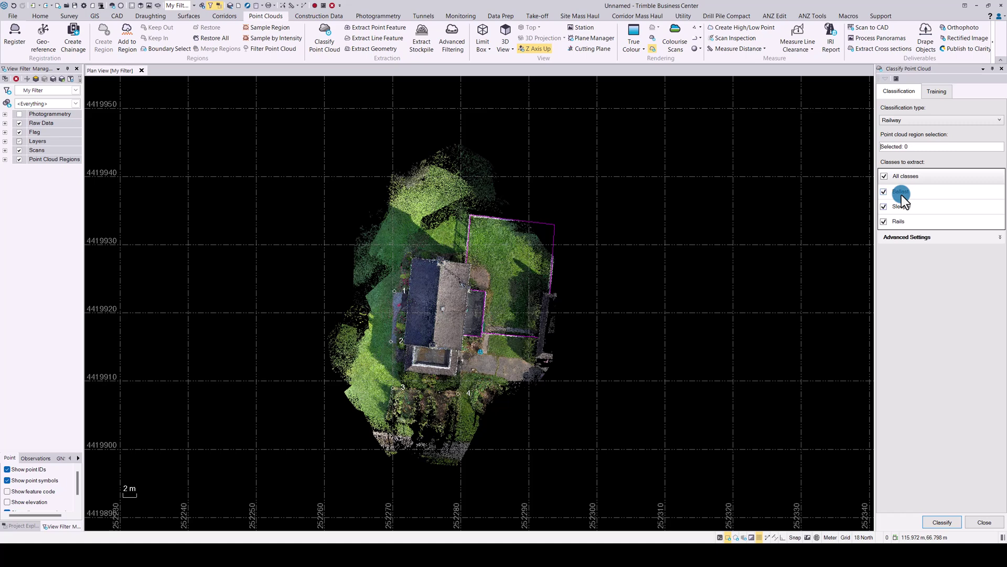
click(1000, 237)
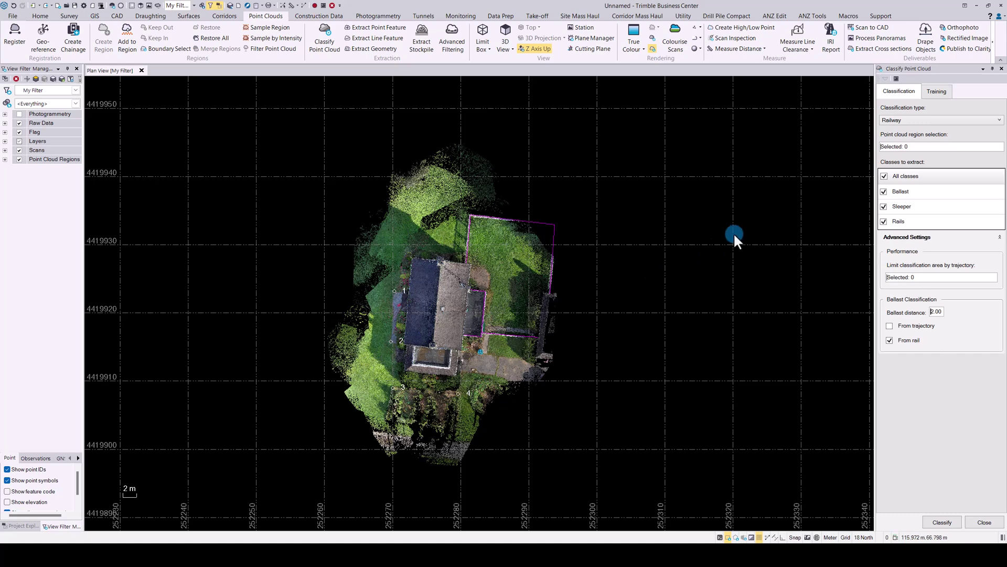
Compare the Outdoor (Terrestrial) and Outdoor (Aerial) classification classes, and close the classification without running it
click(967, 119)
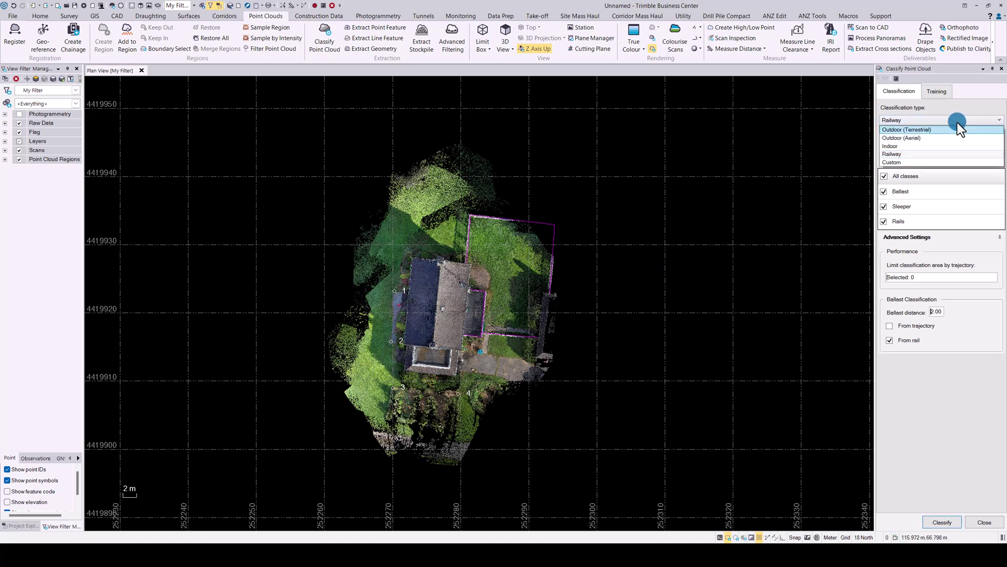
click(920, 133)
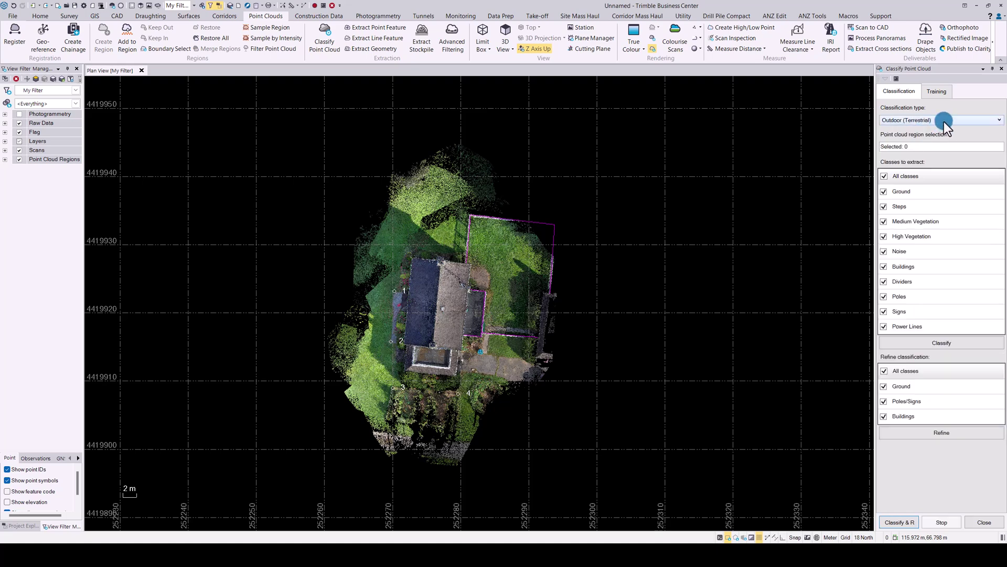
click(943, 122)
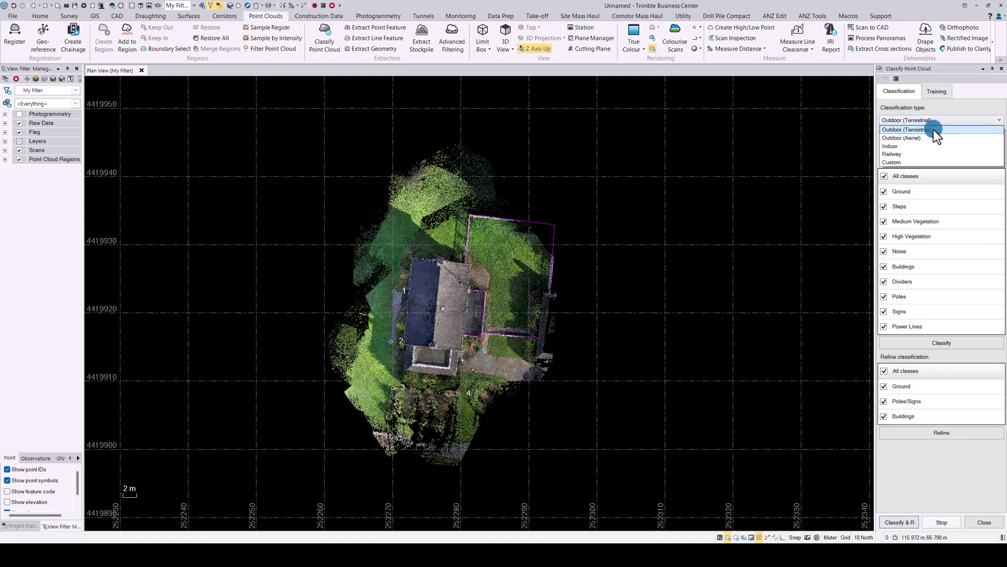
click(922, 139)
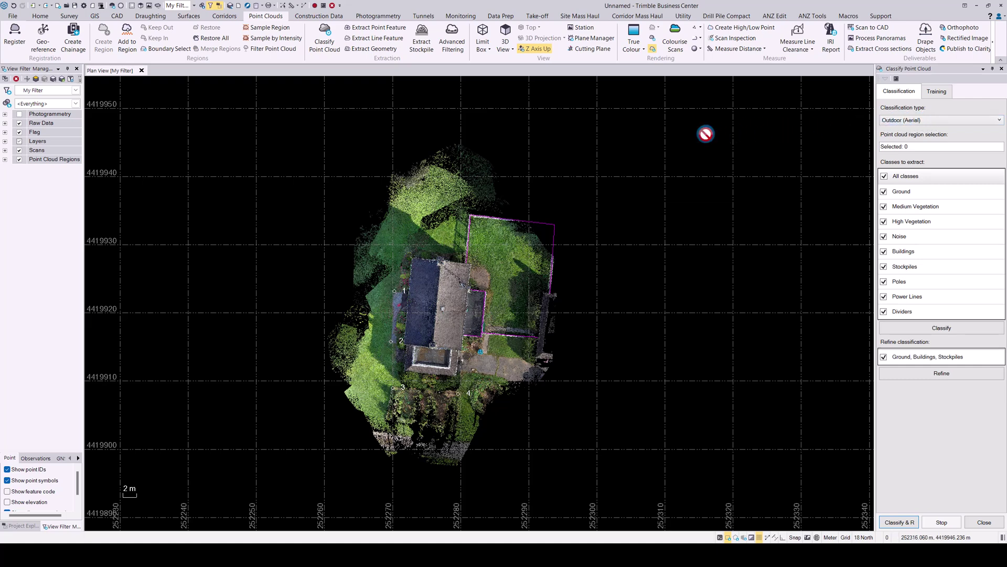
click(1001, 69)
Start Advanced Filtering for the point cloud with dynamic cell size enabled and the outlier point filter set to Soft
click(452, 37)
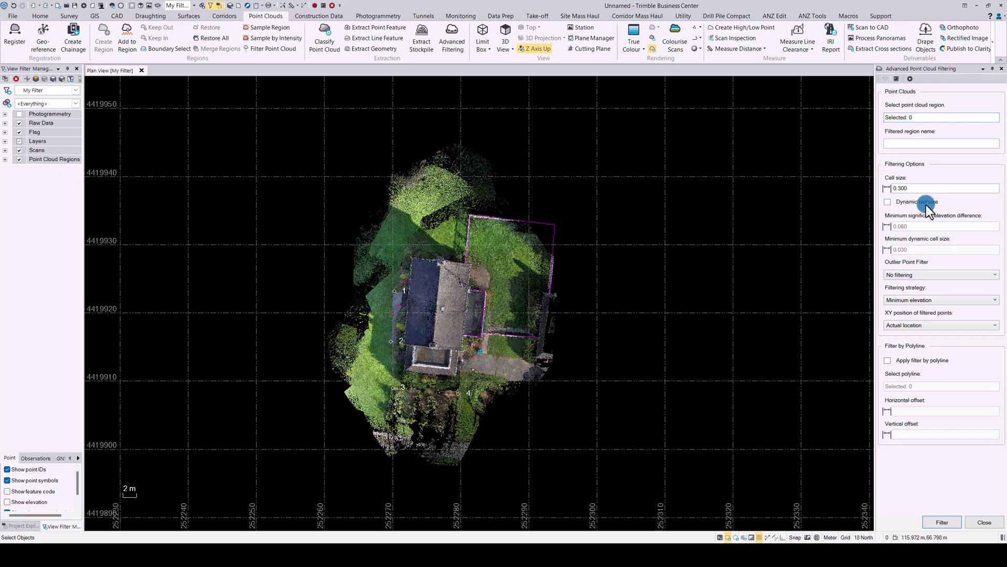
mouse_move(928, 205)
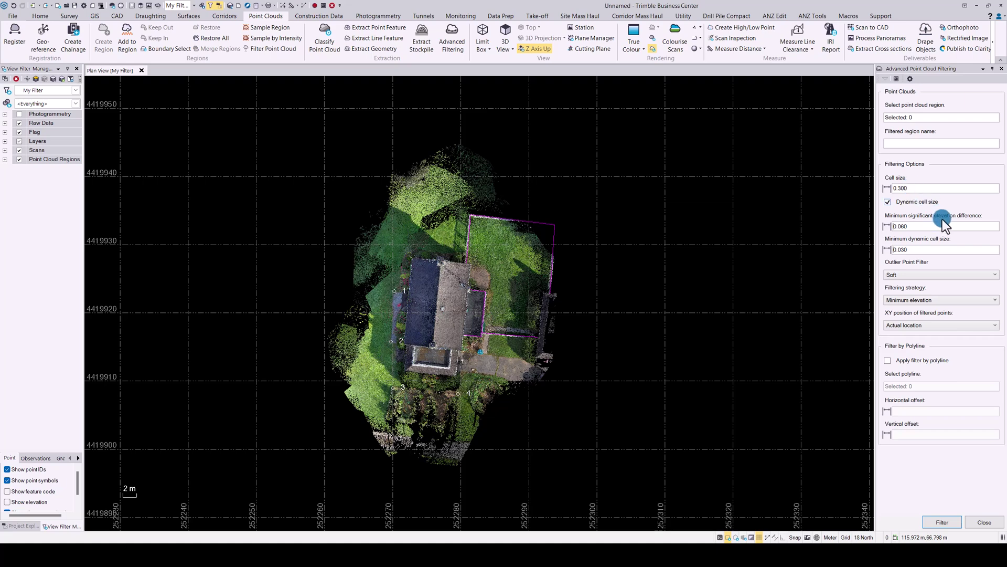
mouse_move(943, 219)
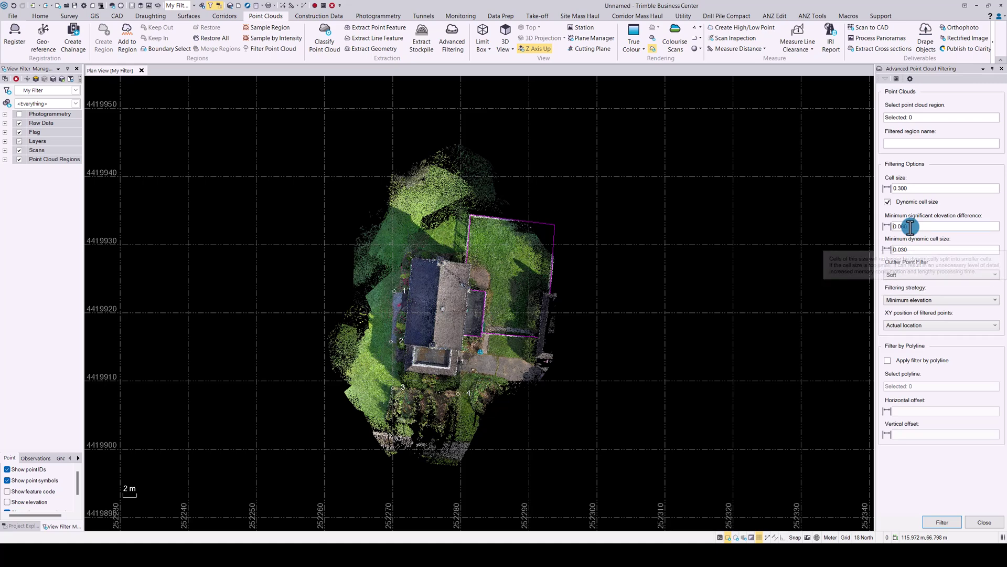
Set the filter's minimum significant elevation difference to 0.05 and its minimum dynamic cell size to 0.1
drag(911, 226, 871, 223)
text(0.05)
key(Tab)
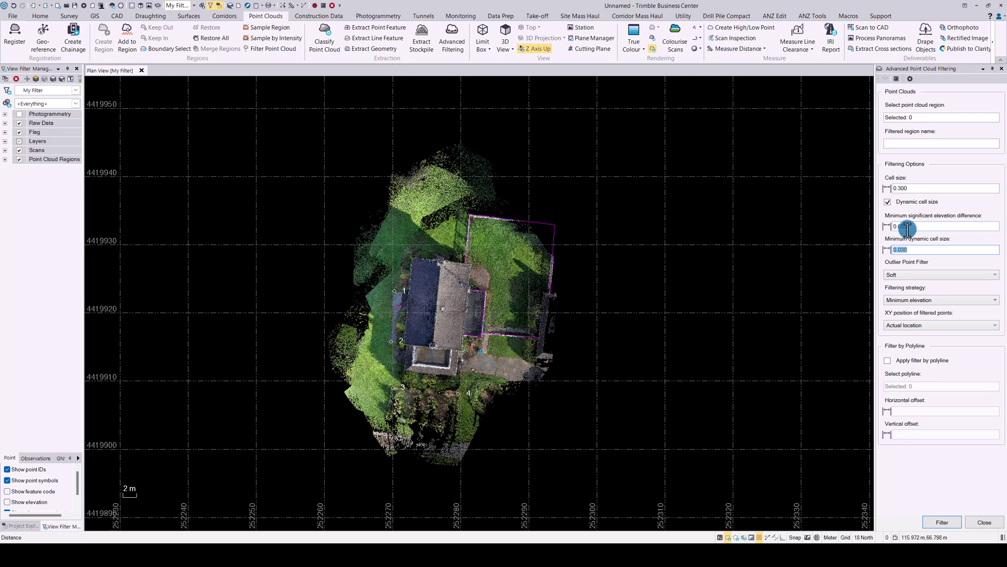
mouse_move(943, 237)
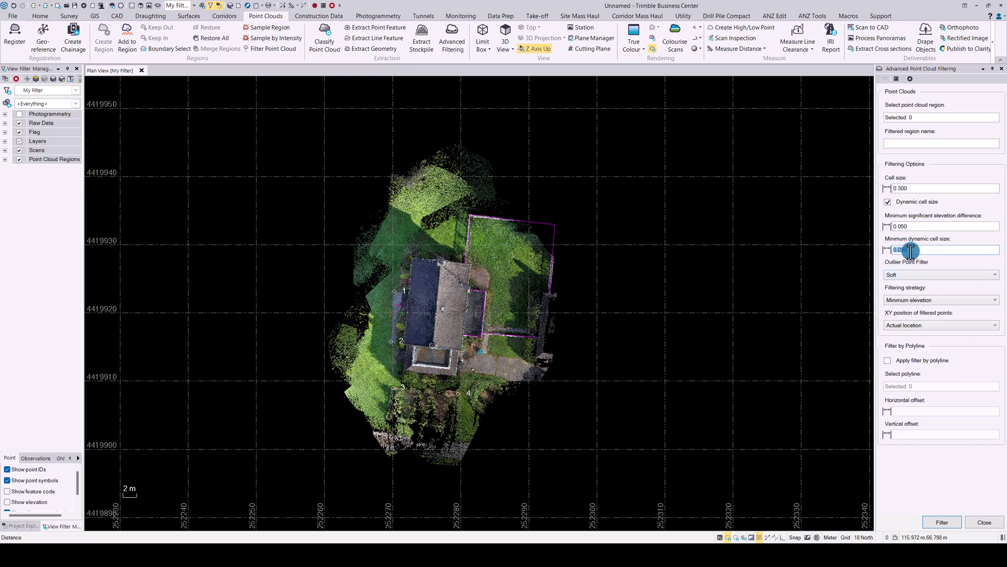
text(0.1)
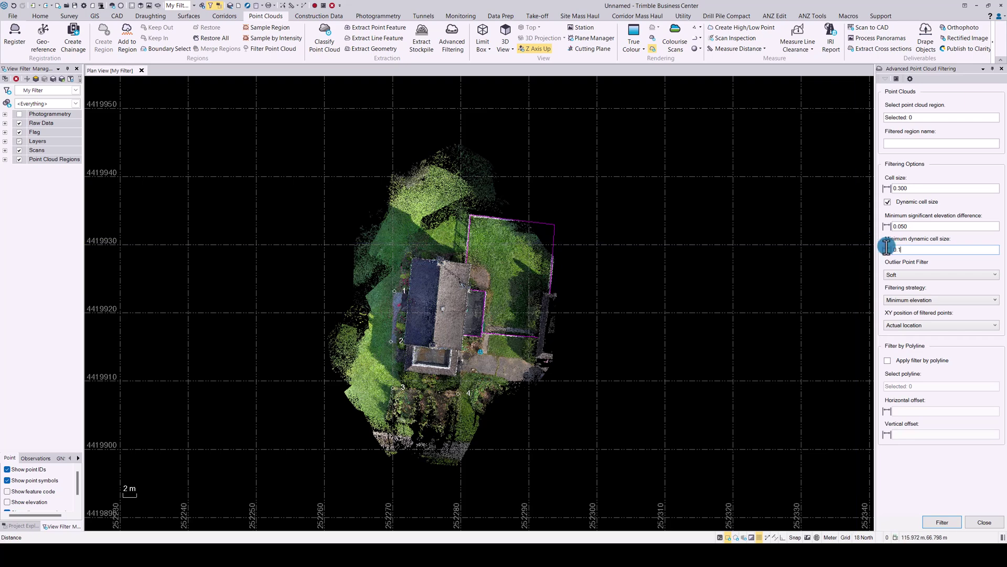
Commit the minimum dynamic cell size and close Advanced Filtering without running the filter
key(Tab)
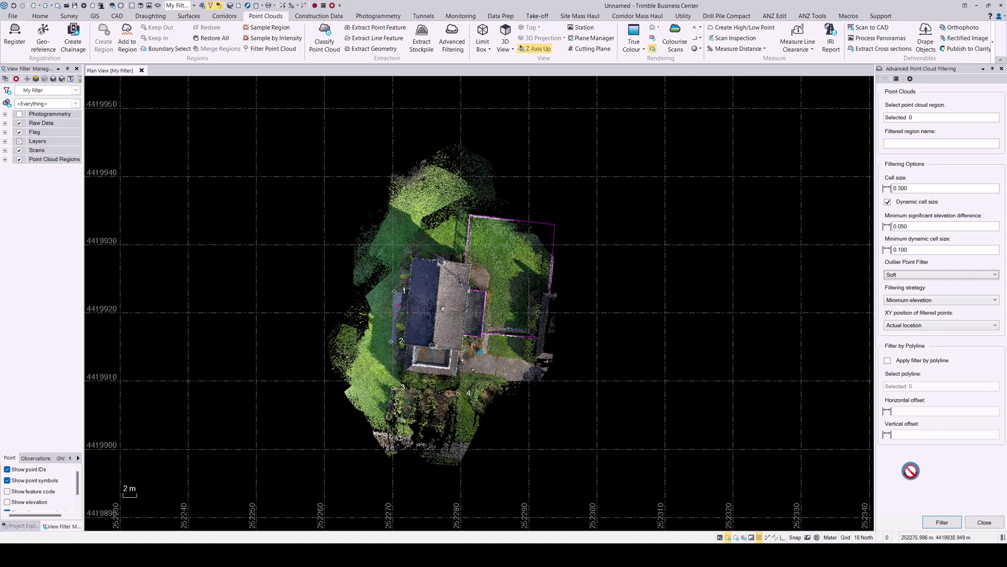
click(985, 522)
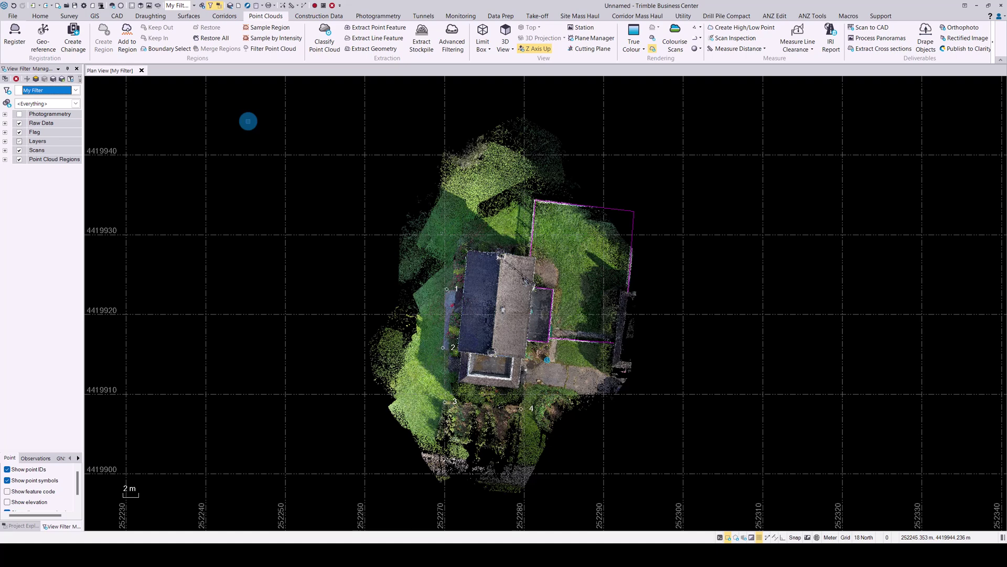
Turn on the photogrammetry data and open a new 3D view showing the tilted flight images
click(373, 16)
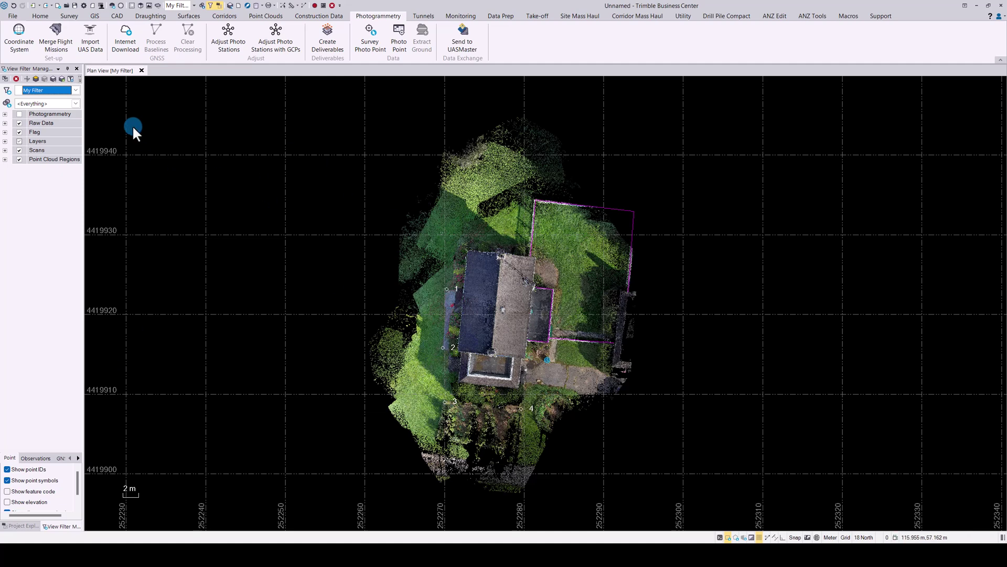
click(20, 114)
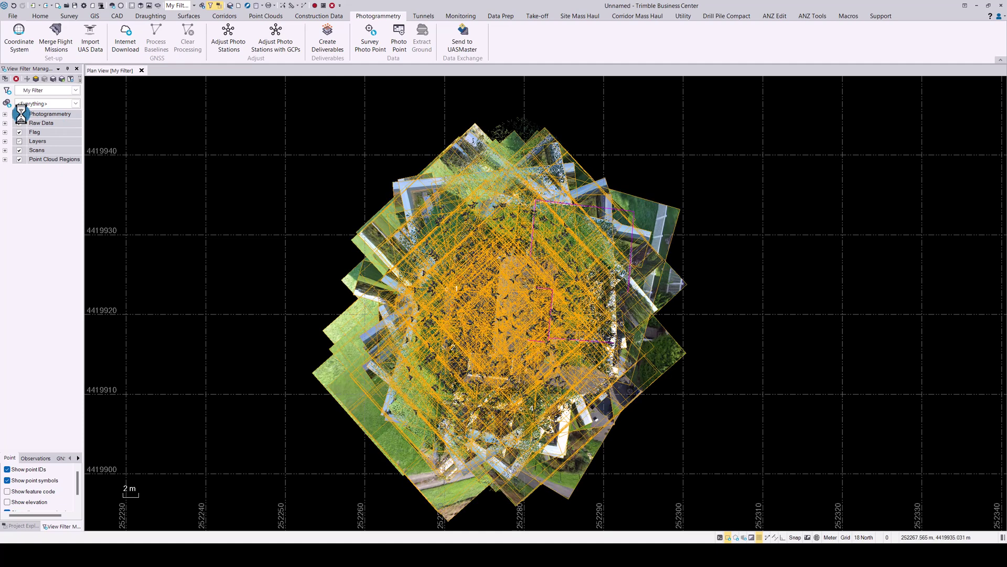
click(141, 7)
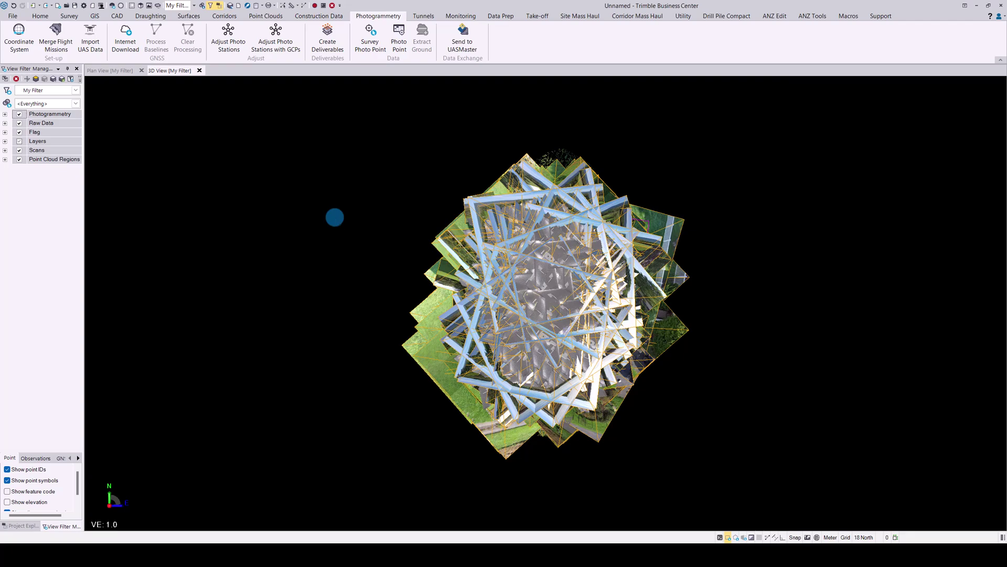
scroll(335, 217, up, 2)
right_drag(335, 217, 334, 217)
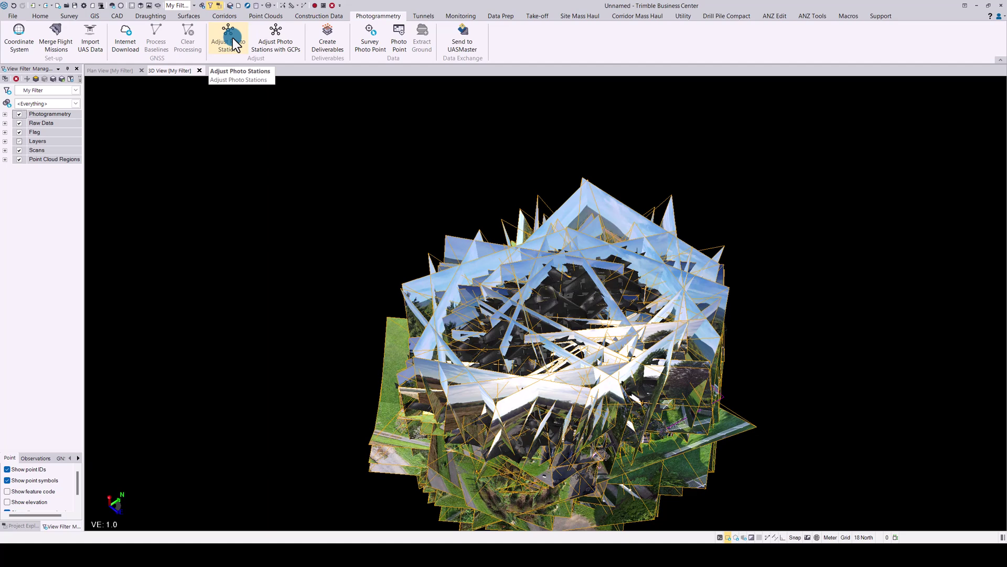
Hide the photogrammetry data in the 3D view, leaving the point cloud displayed
click(232, 38)
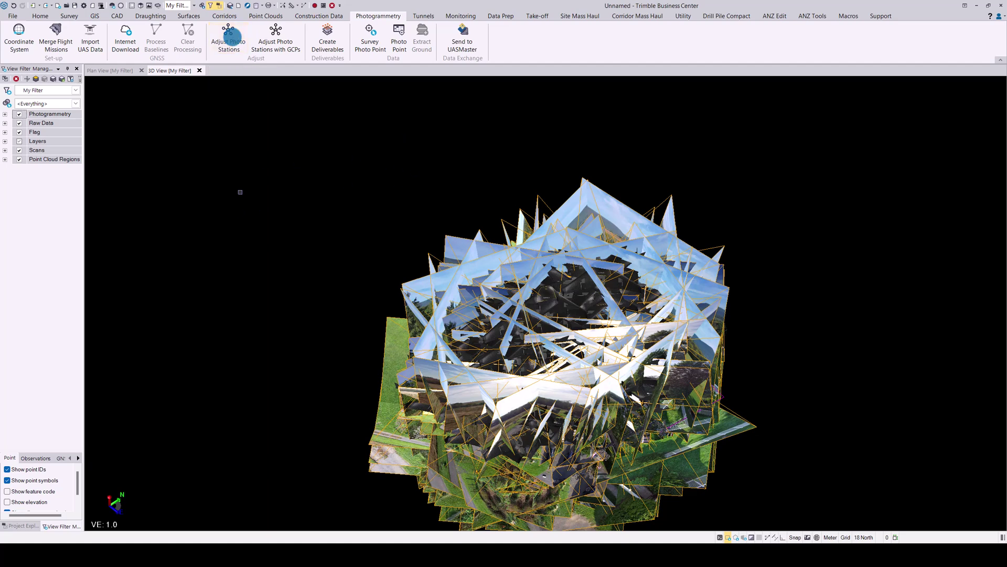
click(161, 74)
click(20, 114)
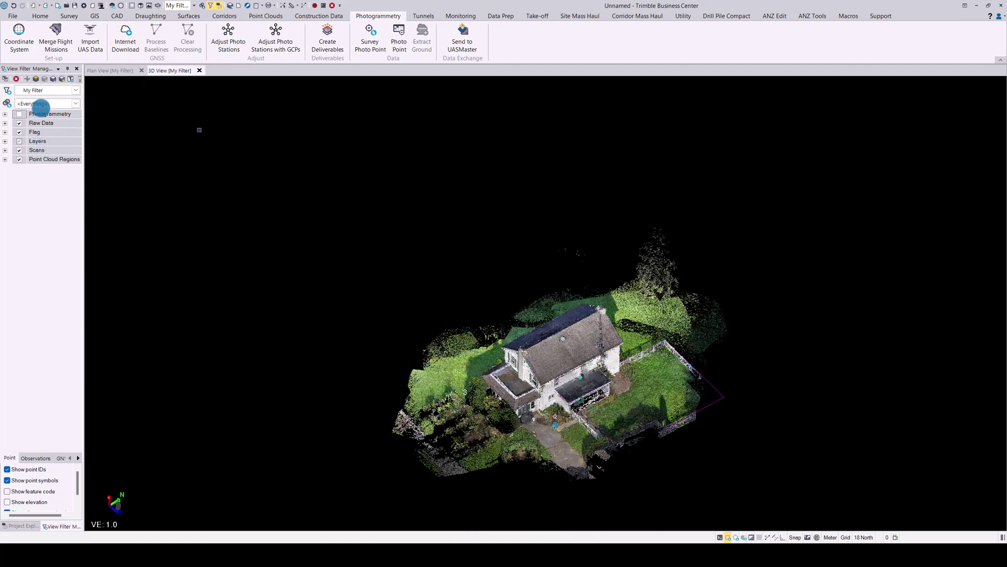
Examine the Mapping and 3D Modeling deliverable types and the advanced output formats for the UAS Flight Mission, and close Create Deliverables without creating anything
click(328, 37)
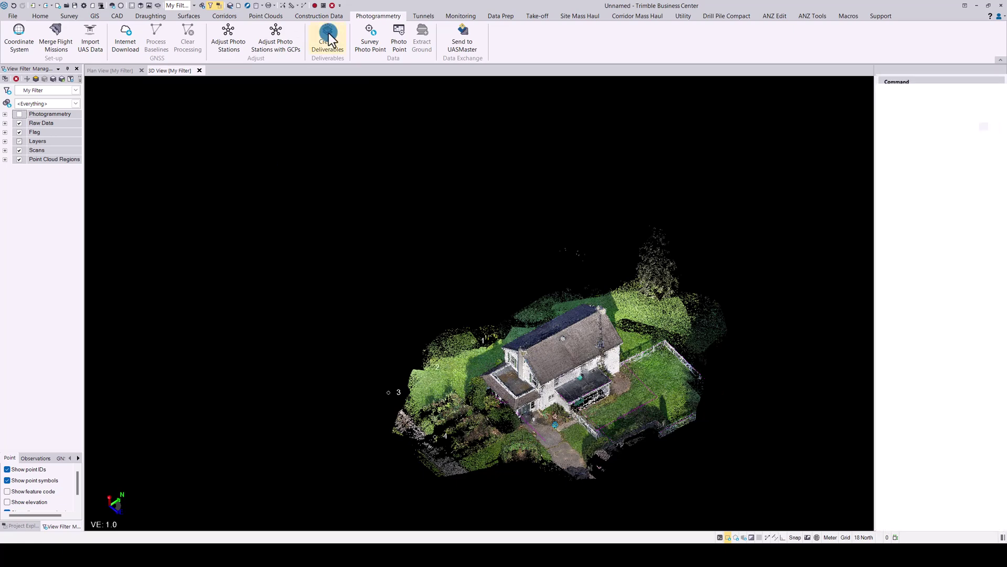
click(884, 205)
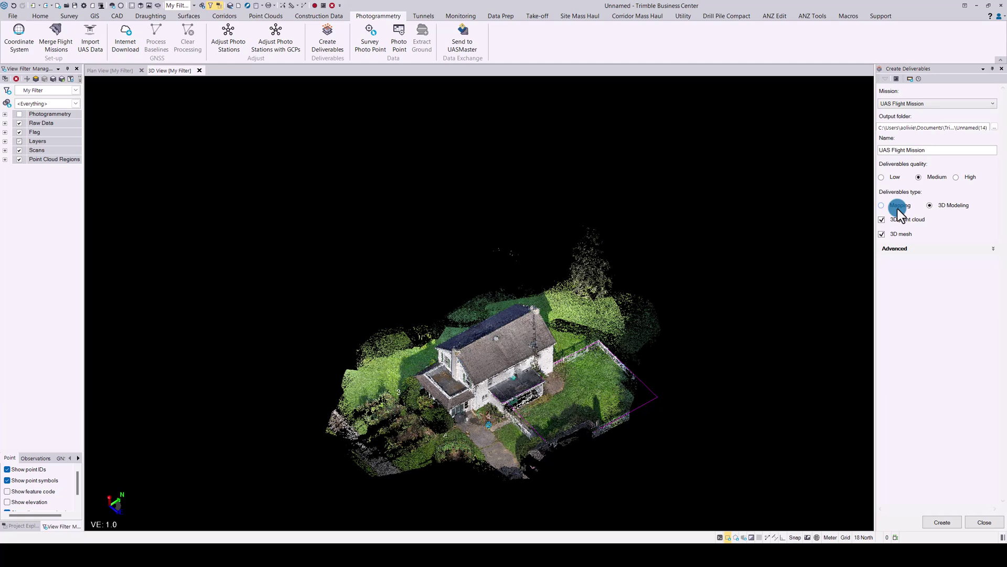
click(952, 205)
scroll(498, 366, up, 5)
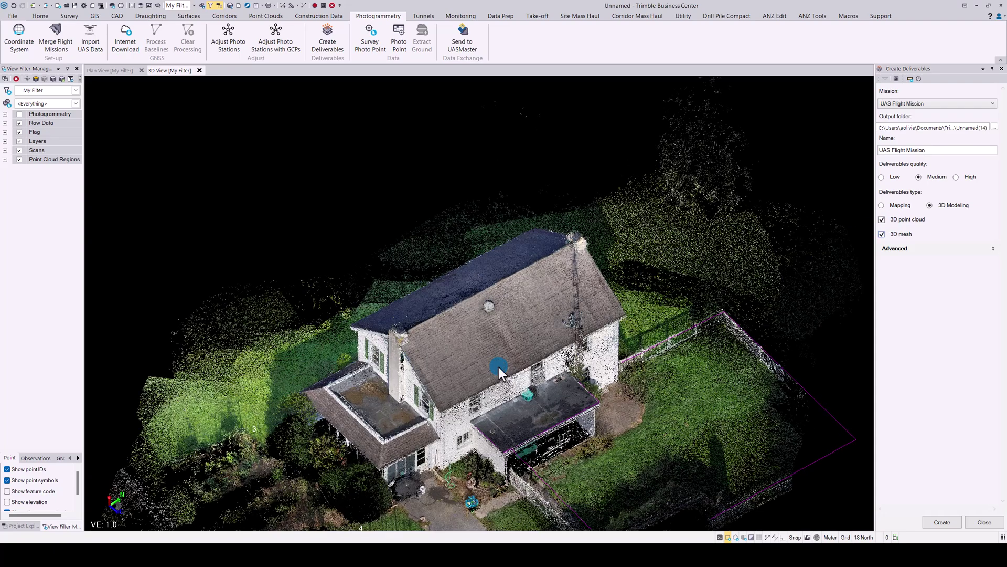
click(993, 249)
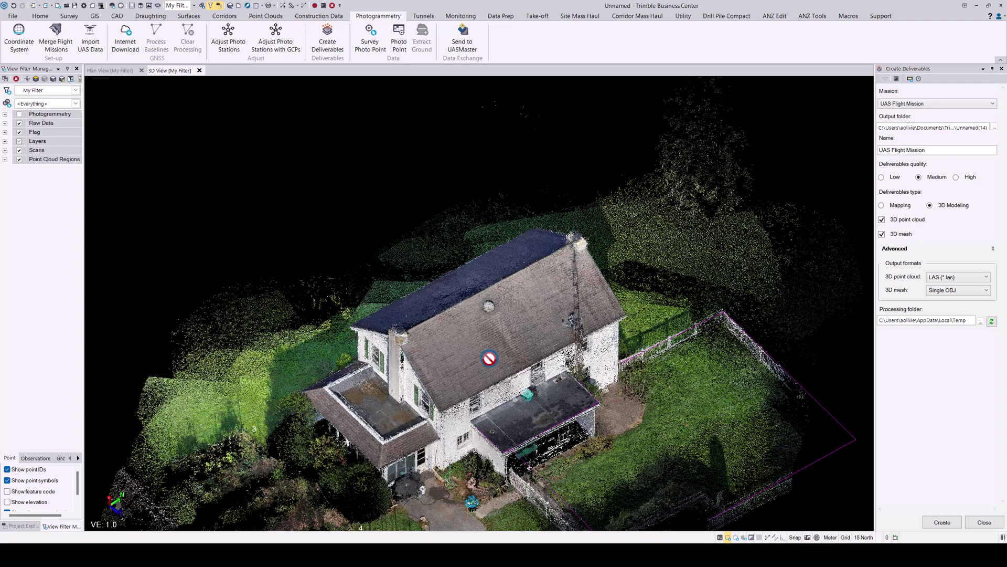
scroll(507, 328, down, 3)
middle_drag(507, 328, 516, 302)
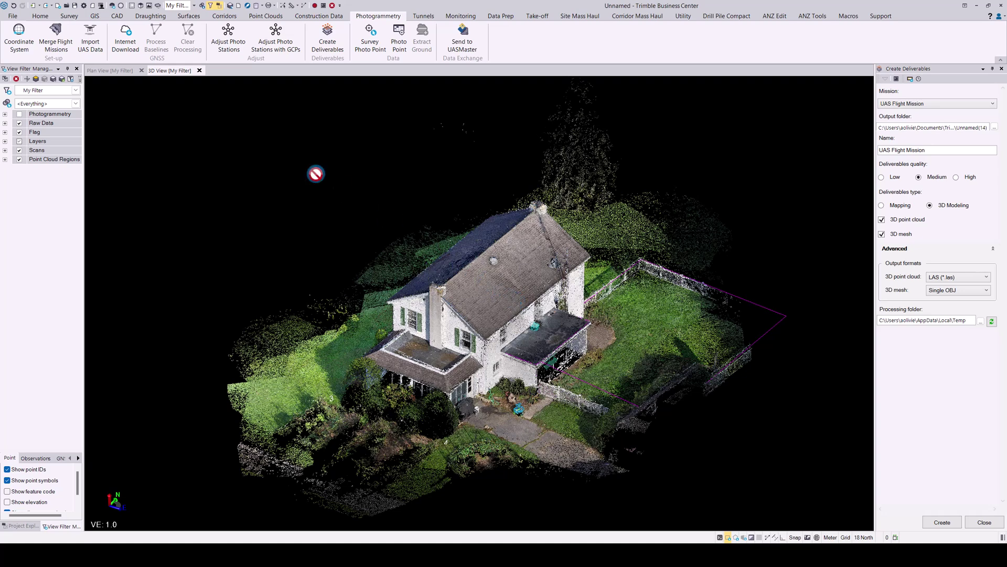
click(100, 39)
click(984, 522)
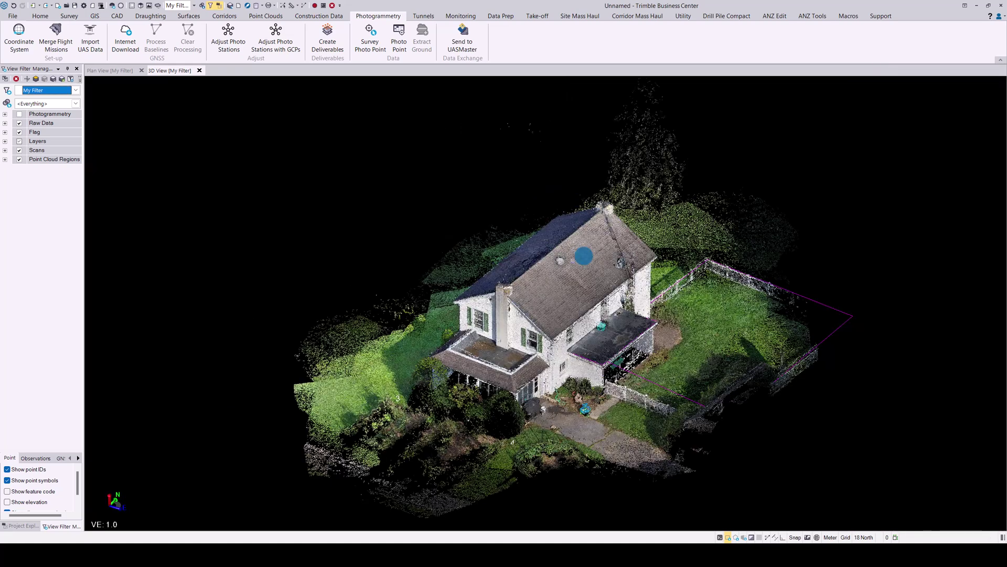
Examine the GIS Connection Manager and close it without creating a connection
click(96, 17)
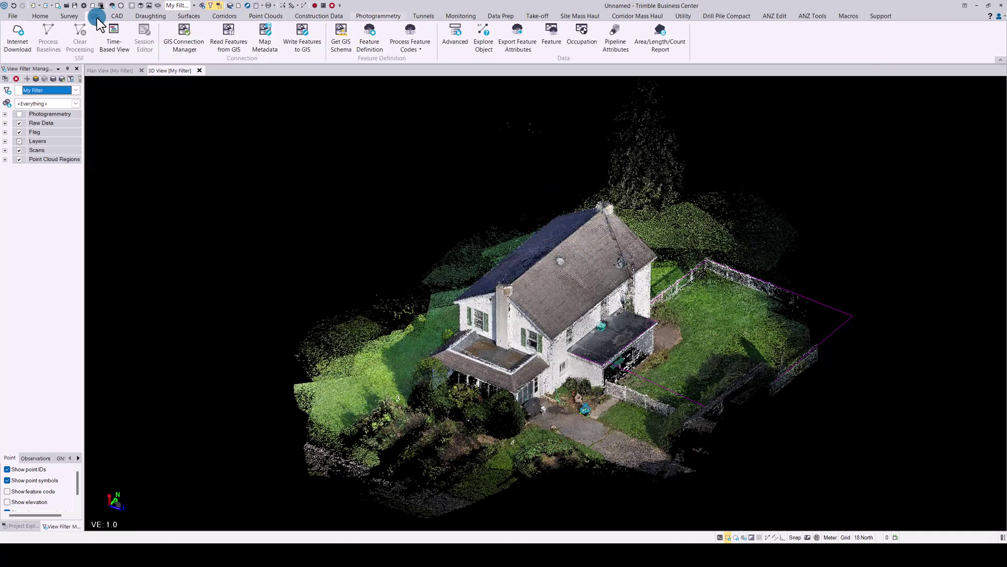
click(186, 32)
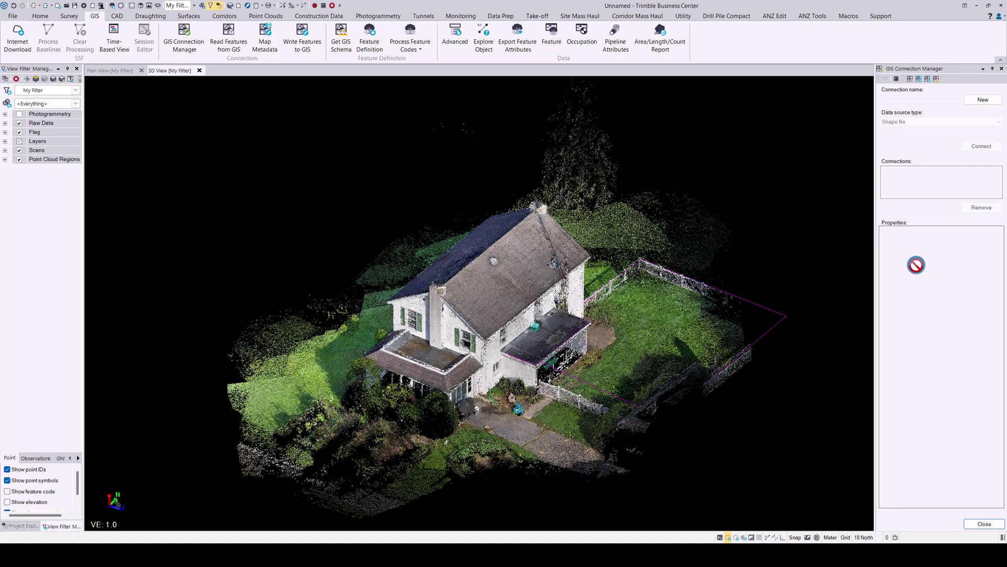
click(225, 30)
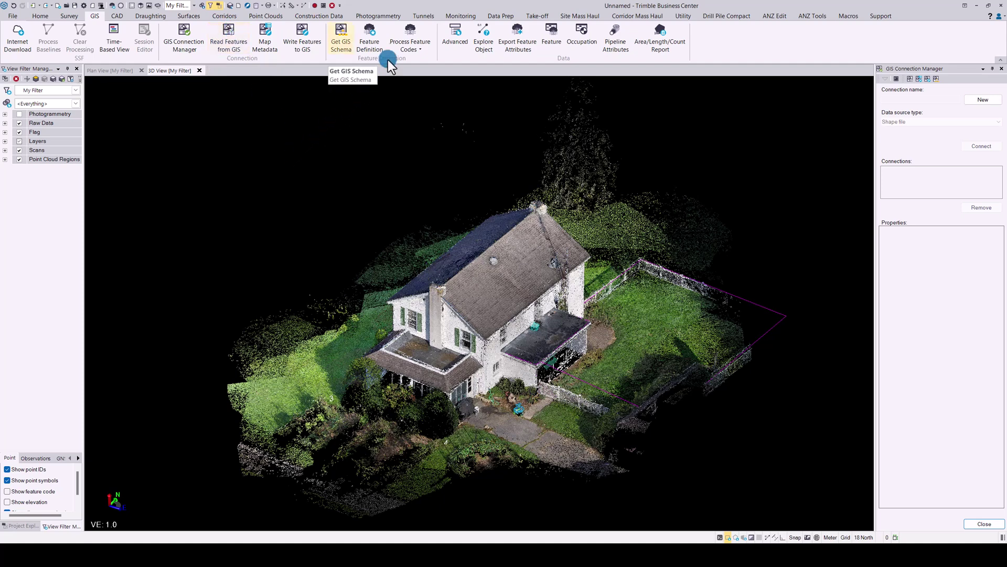
click(428, 15)
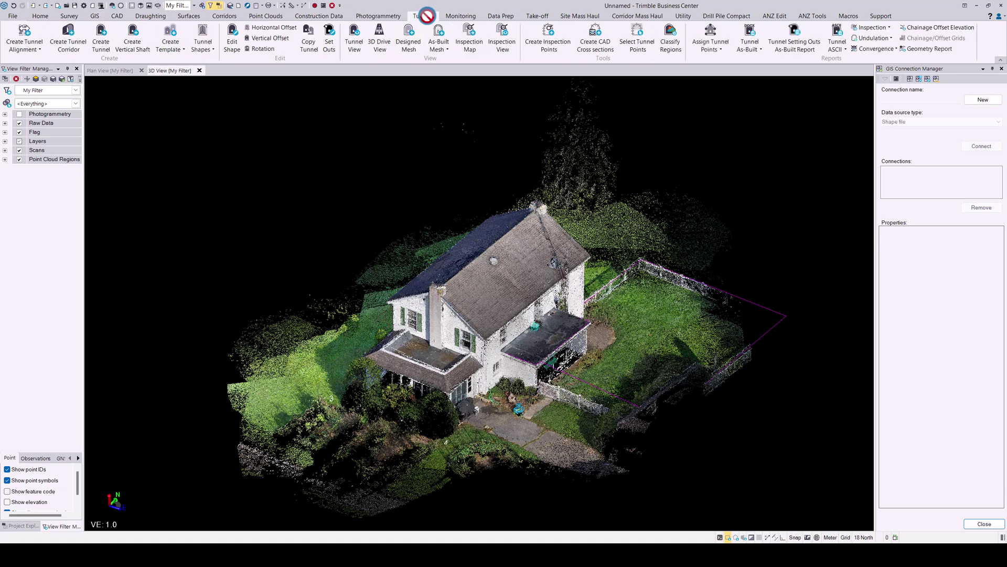
click(1002, 69)
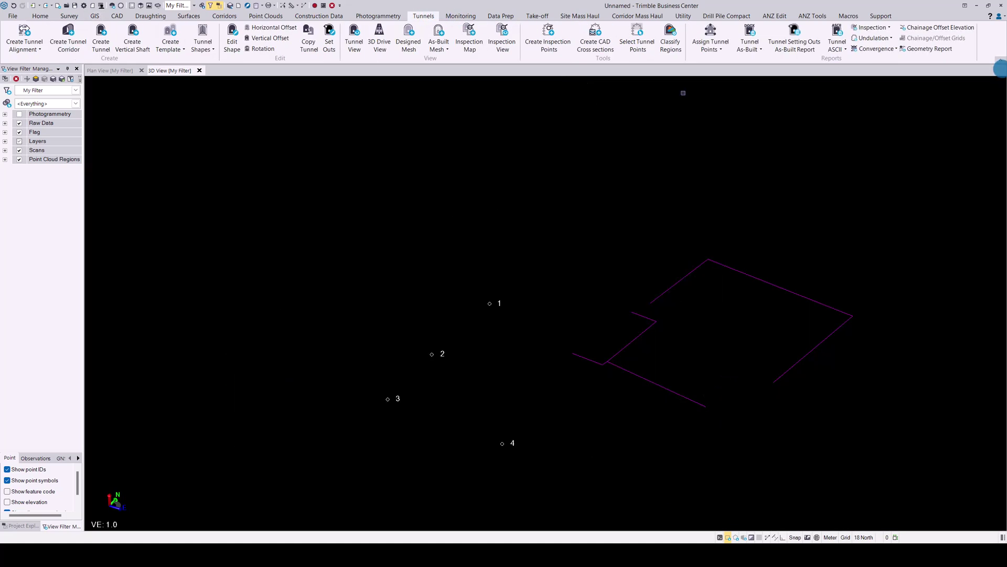
Compare the basic and advanced methods for extracting classified tunnel regions, including the classes to extract, and close without extracting
click(671, 41)
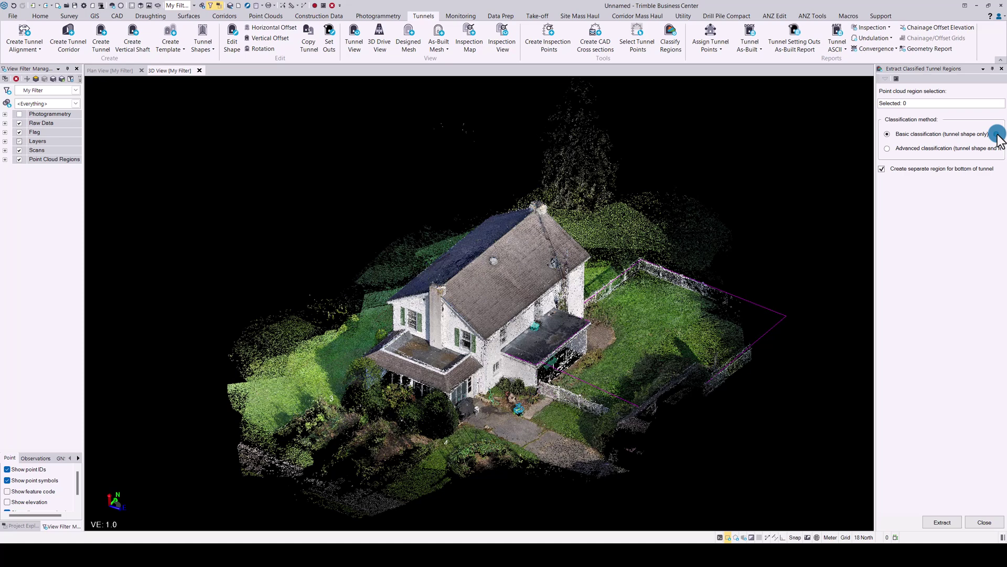
mouse_move(997, 135)
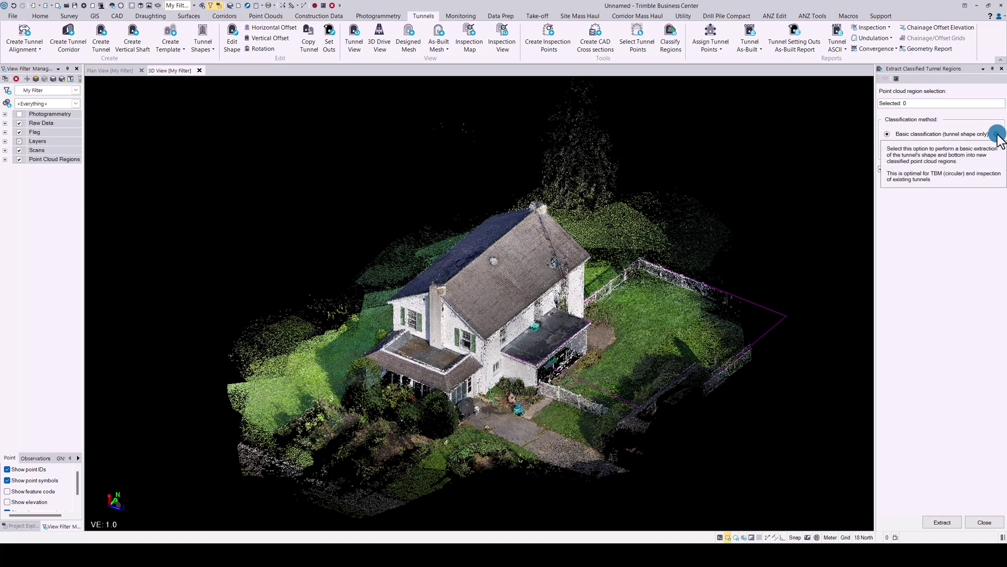
click(887, 148)
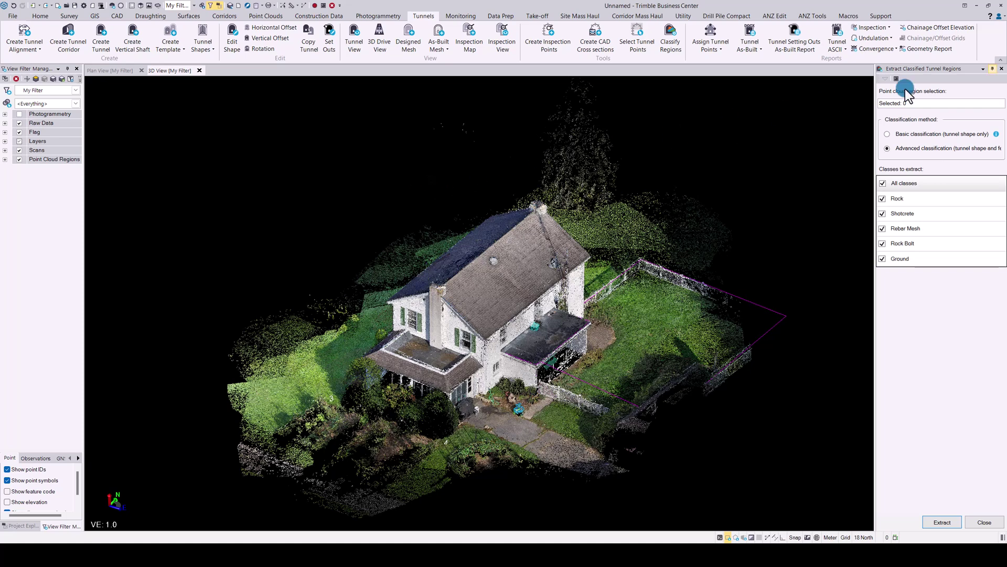
click(1002, 69)
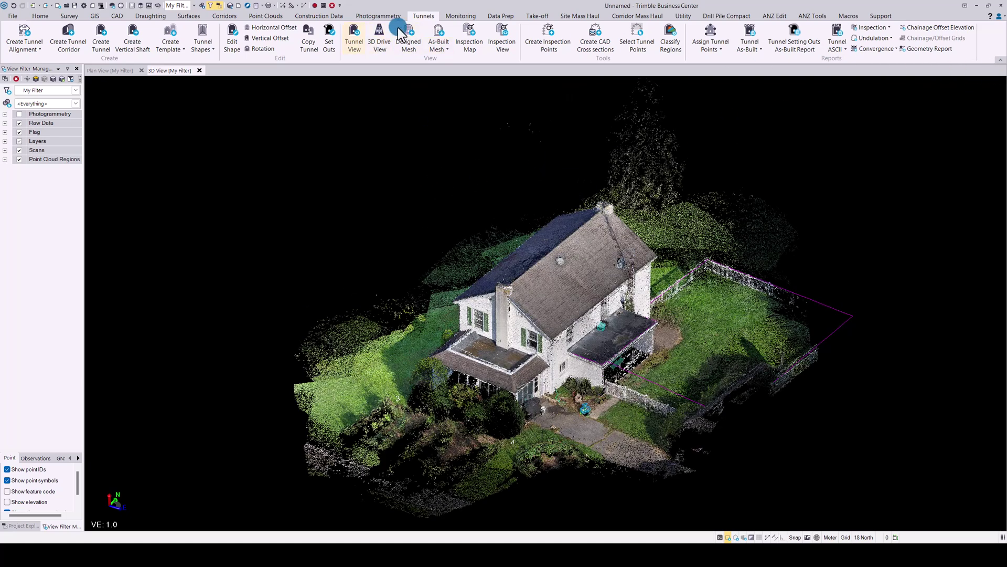
Start an IRI report from the point cloud and enable Create CAD lines among its deliverables
click(265, 15)
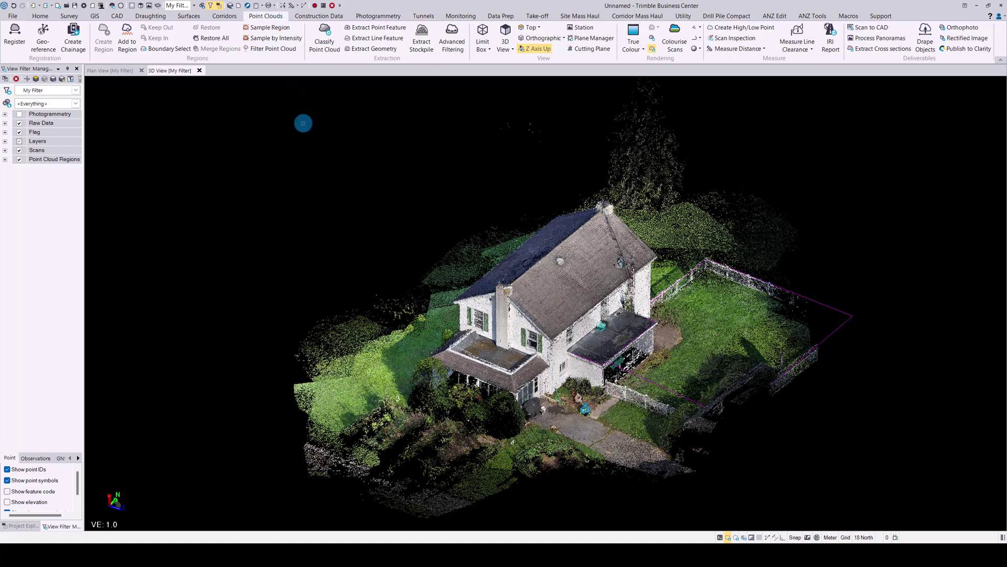
click(831, 35)
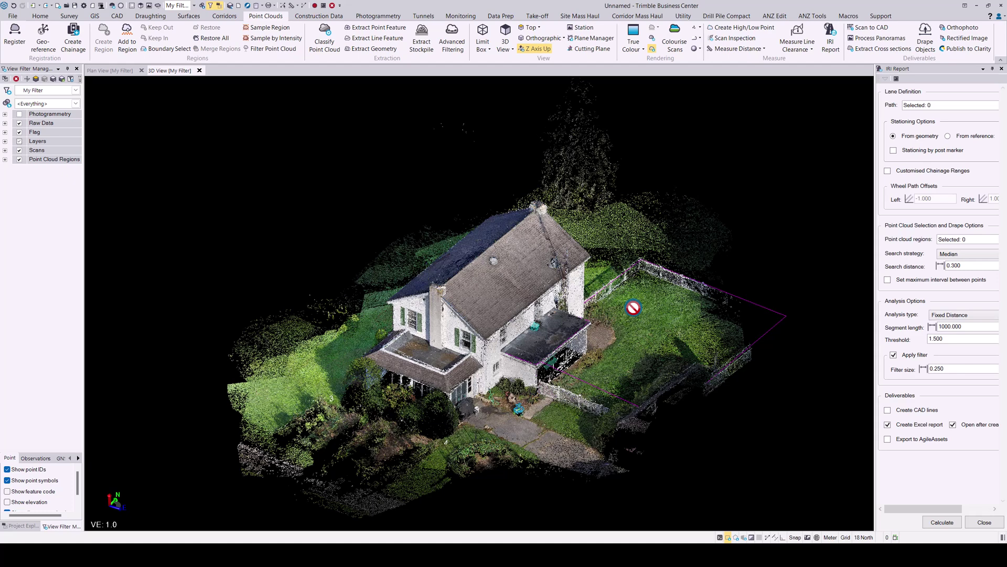
click(944, 107)
drag(911, 509, 873, 499)
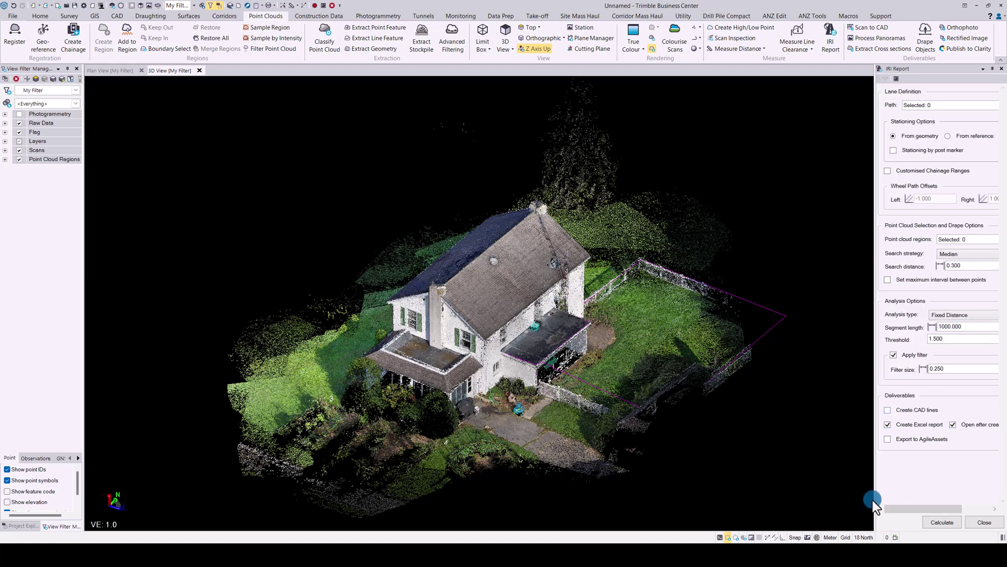
click(886, 410)
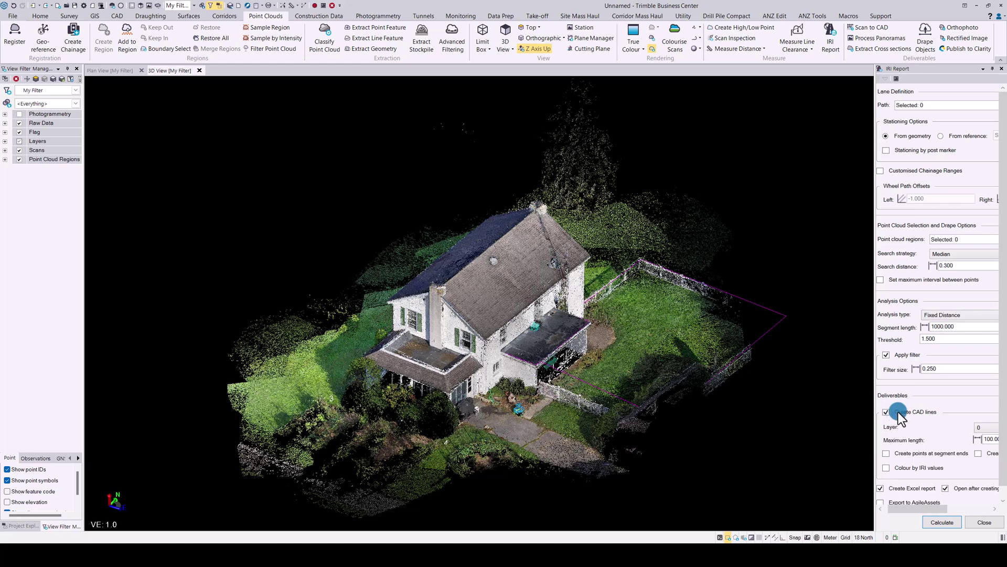
scroll(944, 426, down, 1)
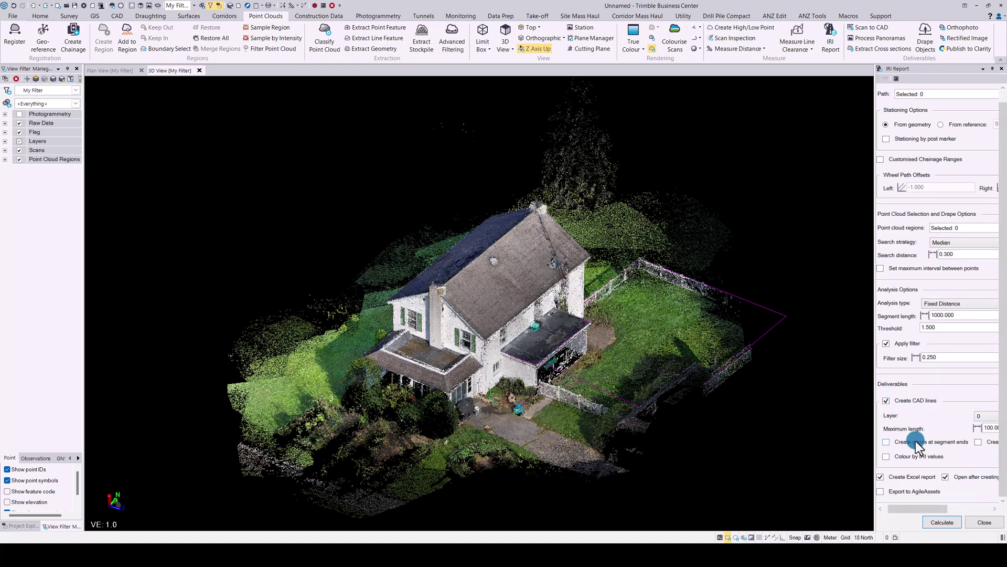
drag(914, 509, 889, 512)
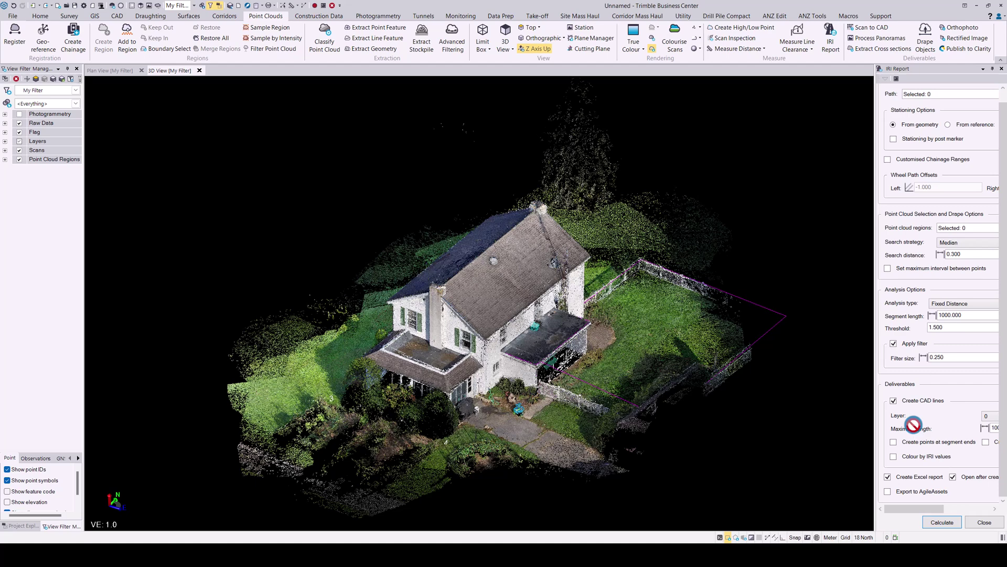
click(40, 17)
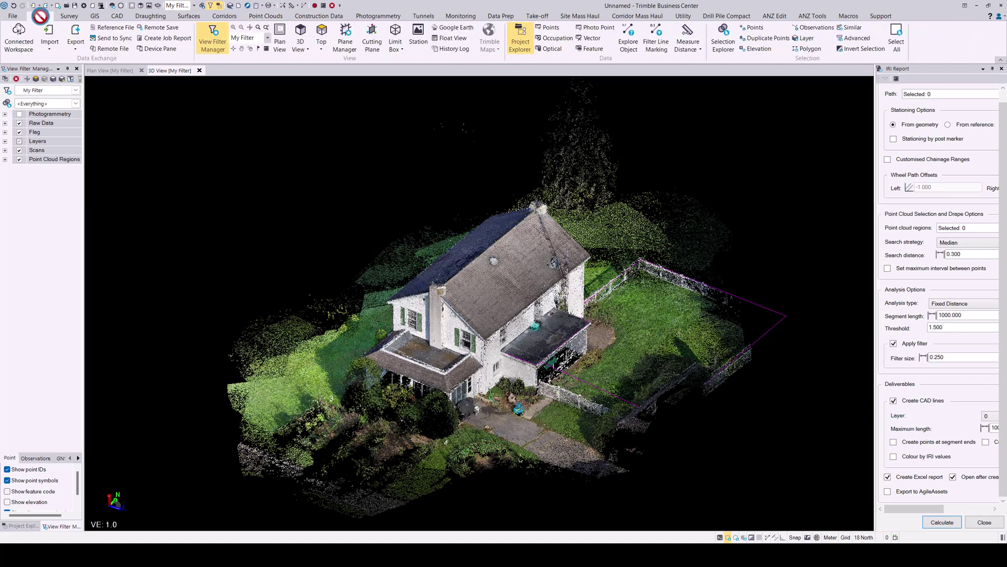